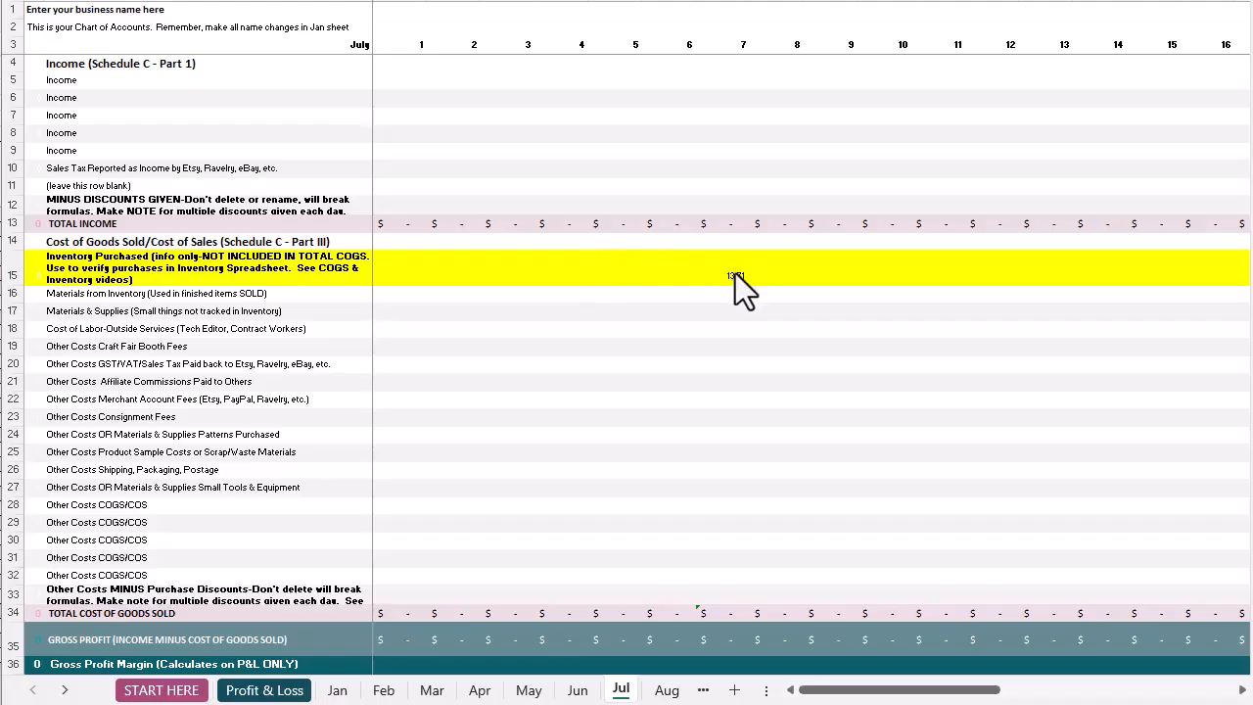
Step: Check the July 7 Inventory Purchased entry, then review the monthly and quarterly columns of the Profit & Loss sheet
left_click(735, 273)
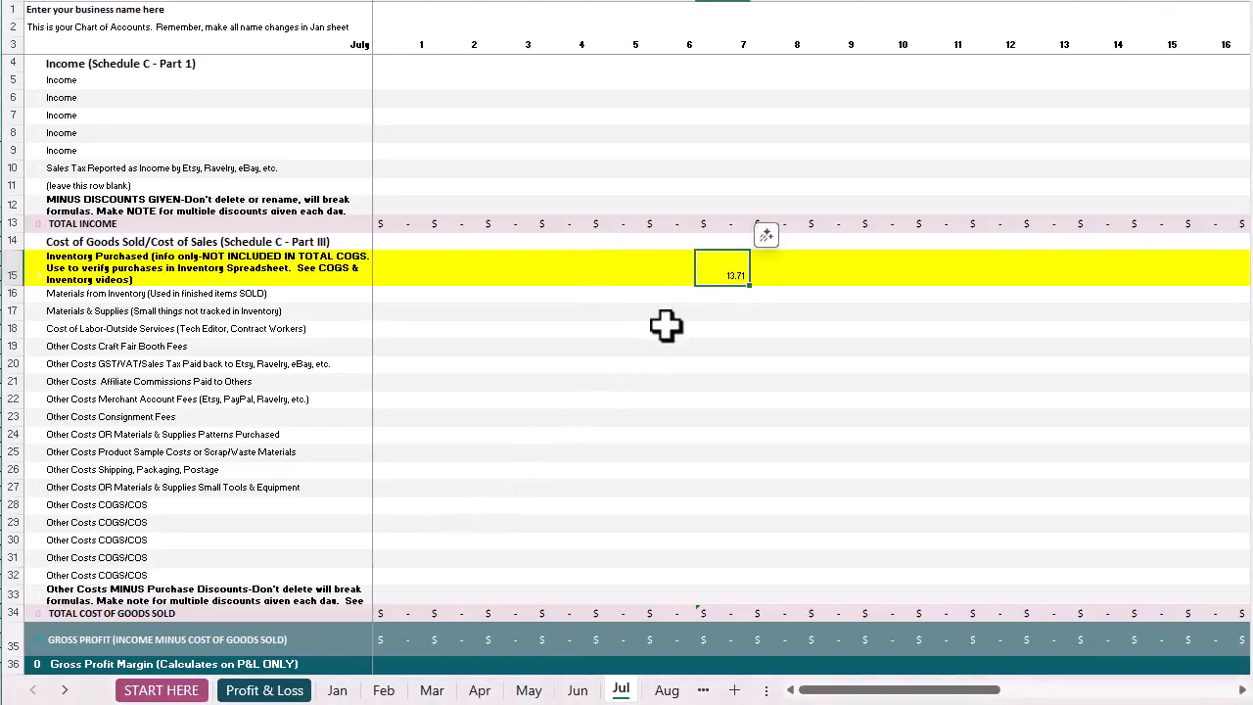
left_click(286, 690)
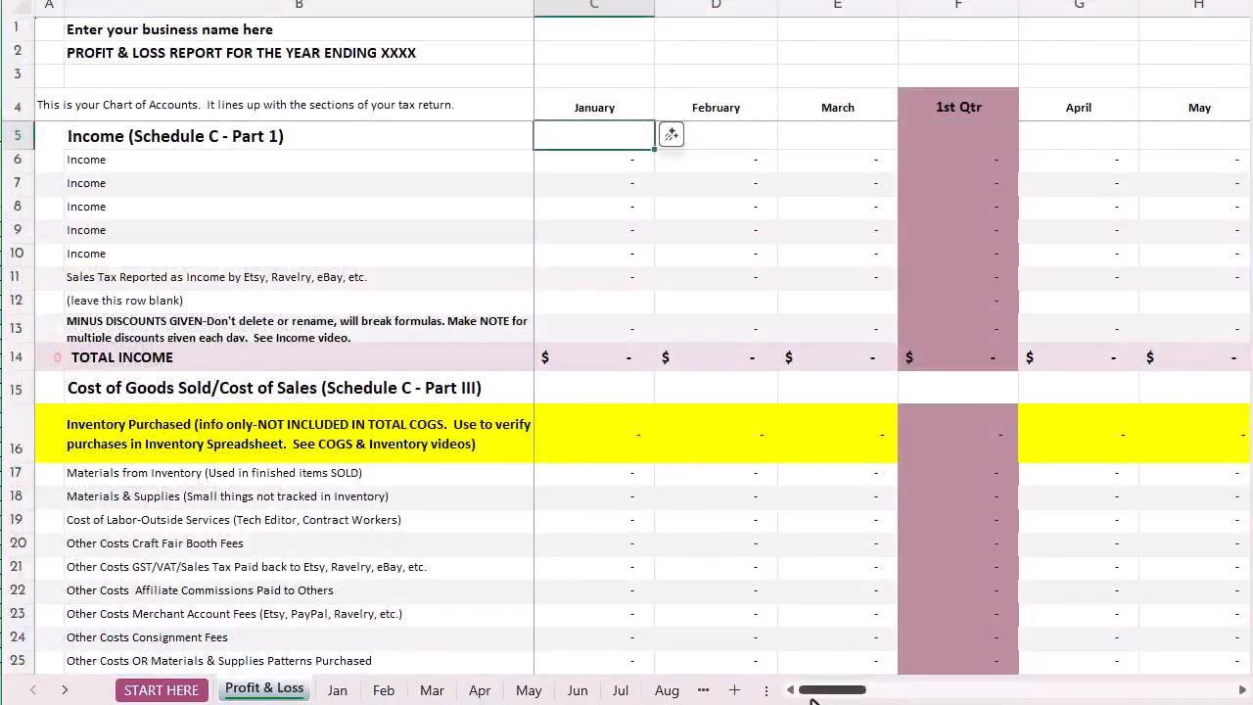
left_click_drag(817, 693, 911, 692)
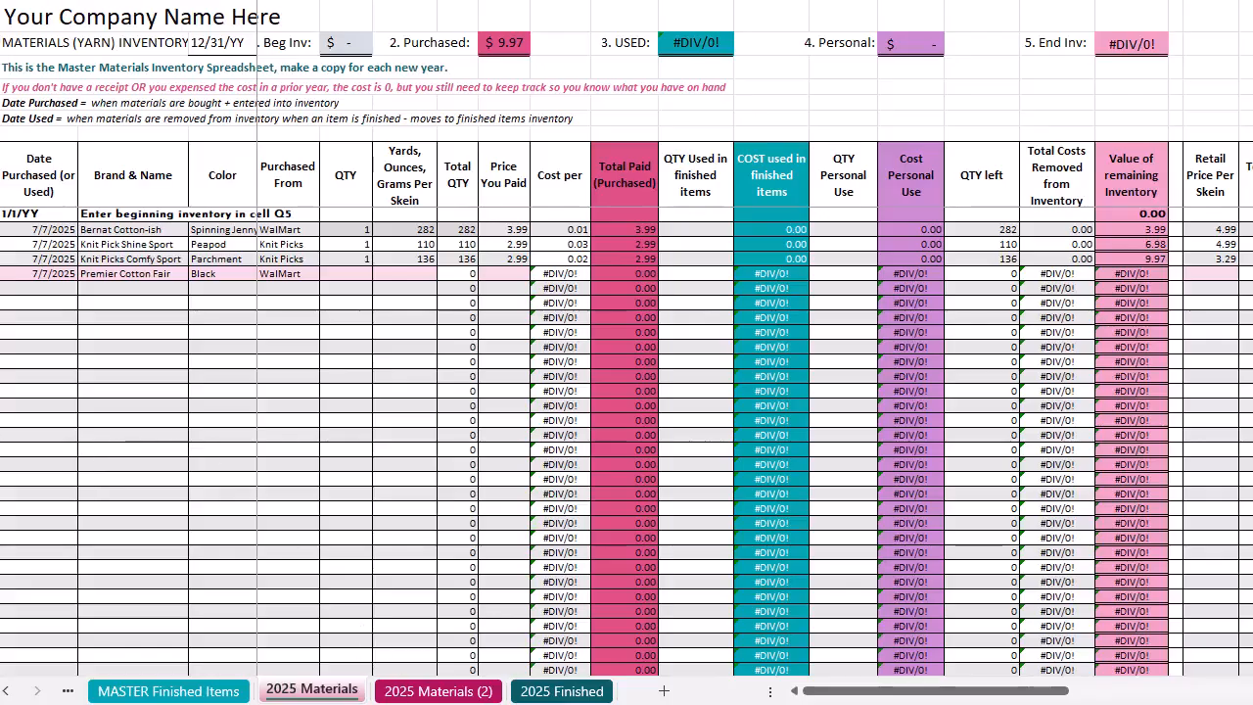
Step: In the 2025 Materials sheet, enter a quantity of 1 for the black Premier Cotton Fair yarn
left_click(321, 689)
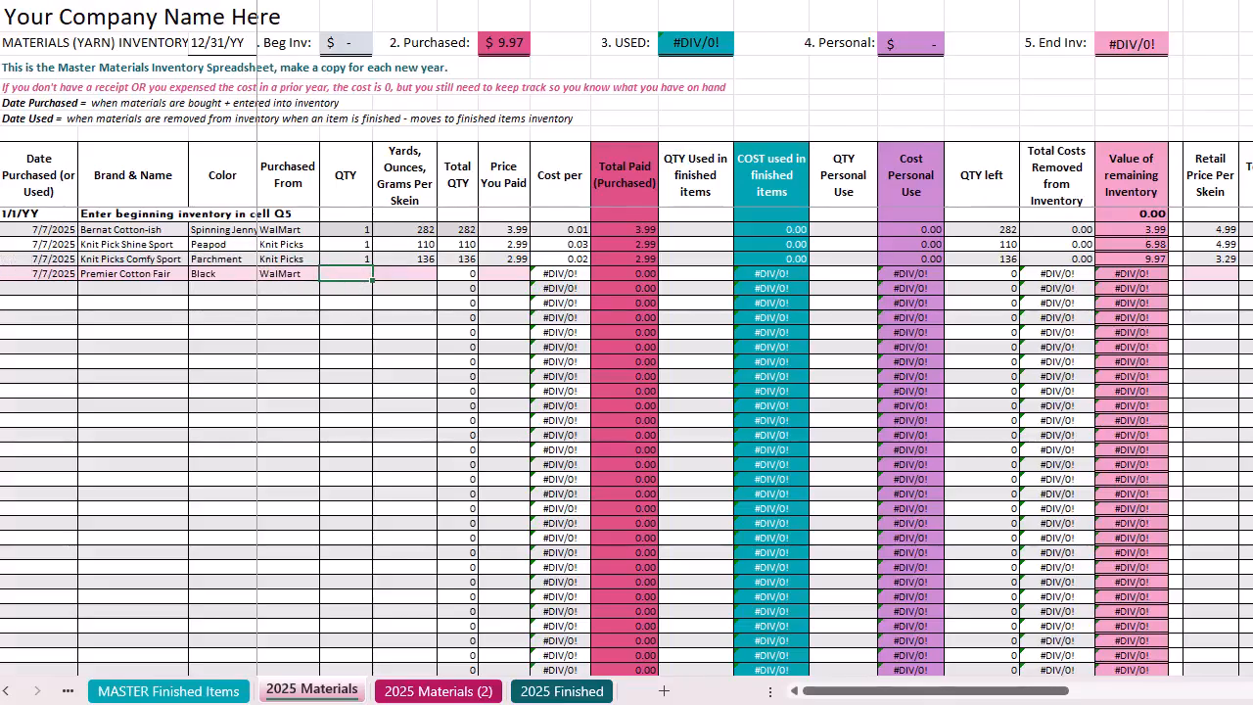
left_click(0, 274)
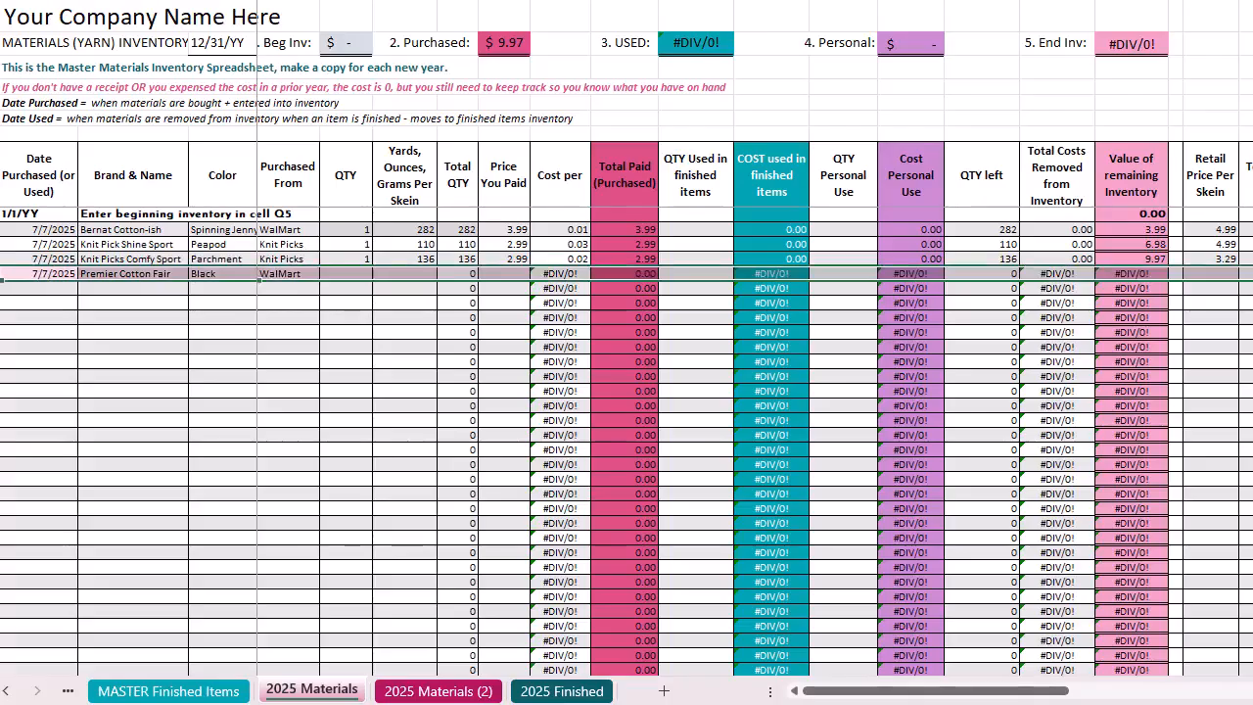
left_click(106, 303)
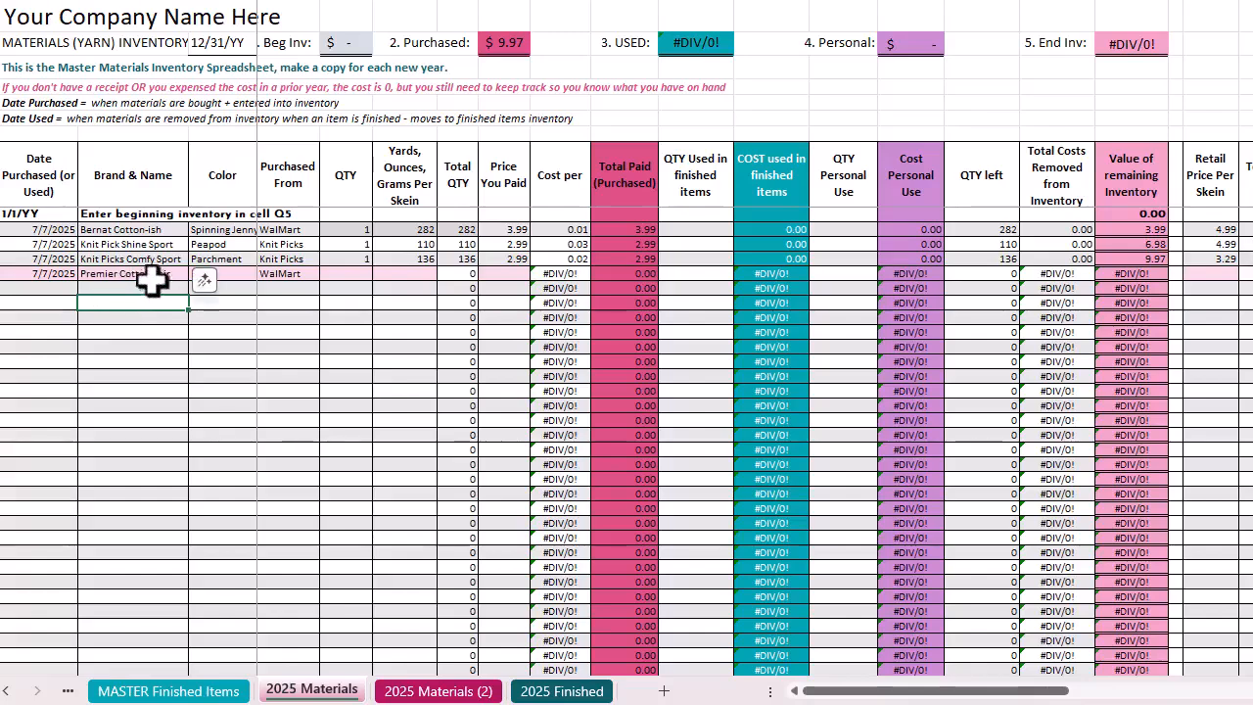
left_click(360, 275)
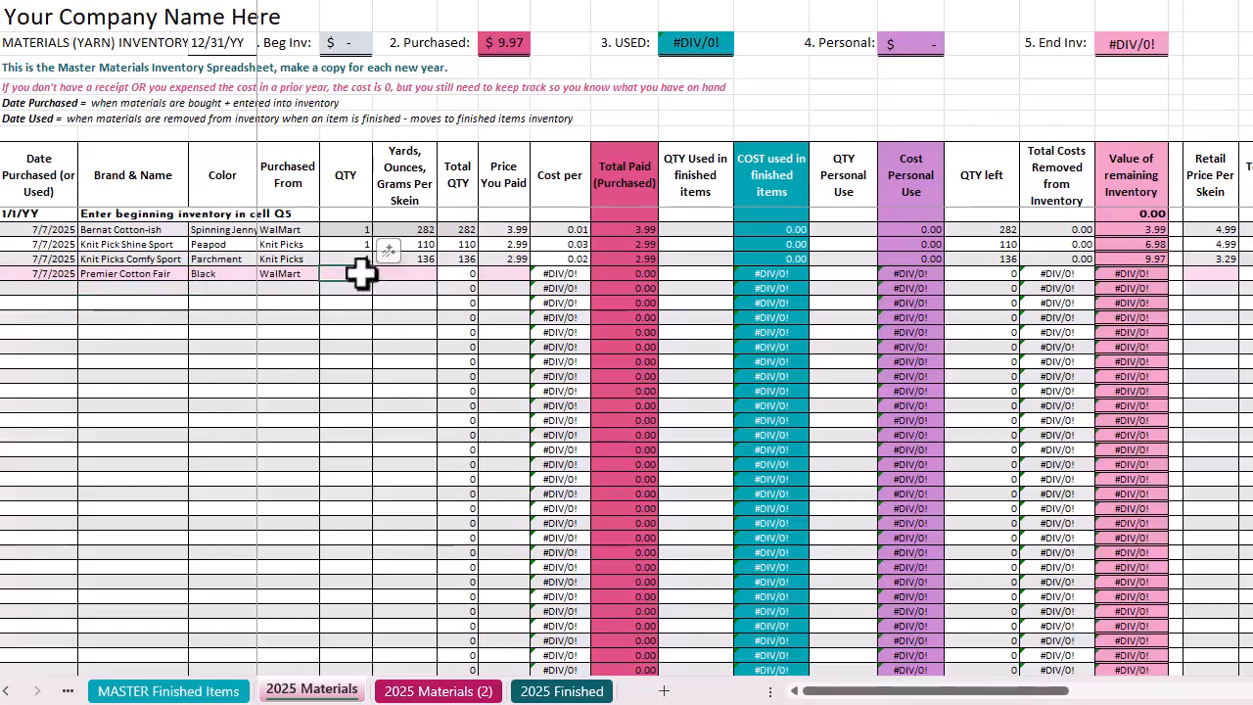
type("1")
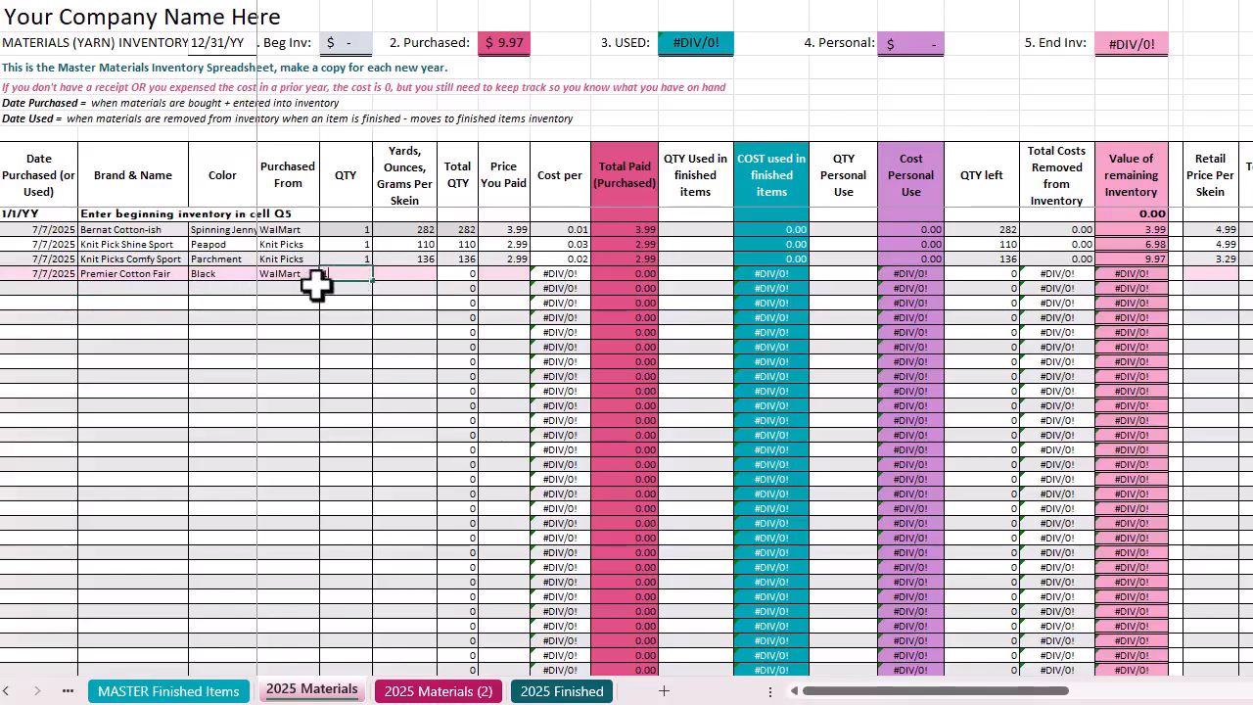
Step: Enter 317 yards per skein and a price paid of 3.74 for the Premier Cotton Fair yarn
left_click(424, 277)
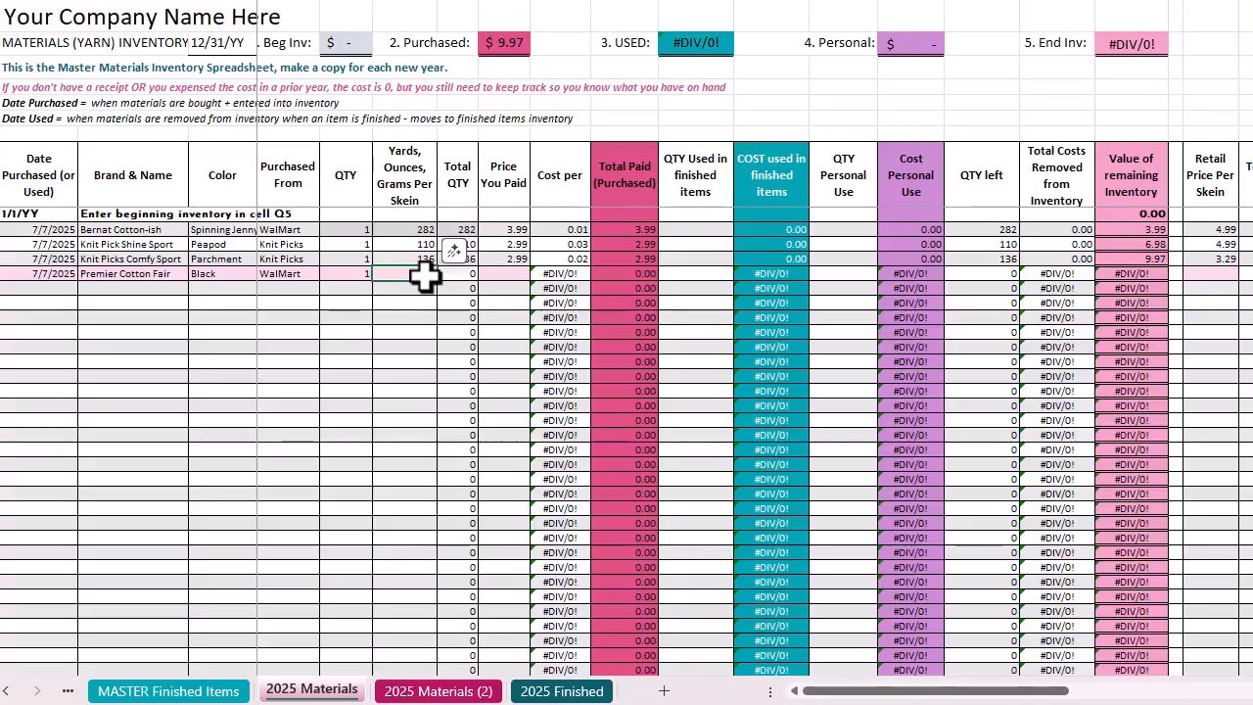
type("31")
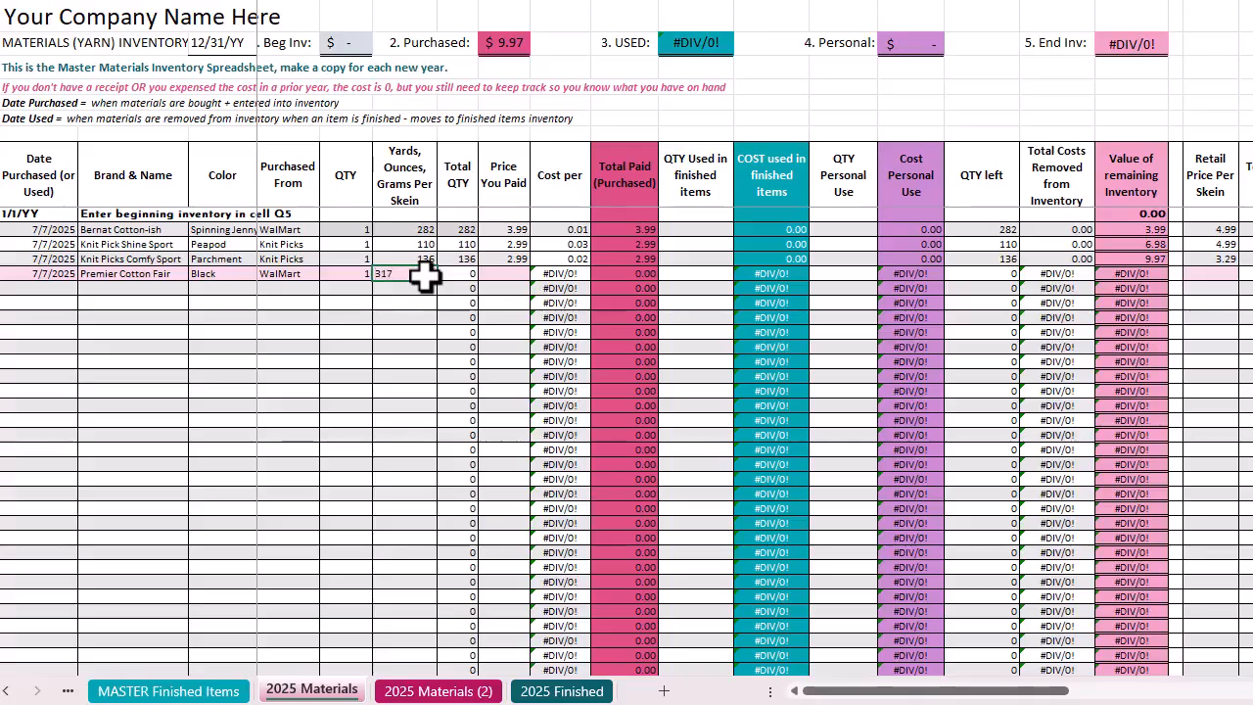
type("7")
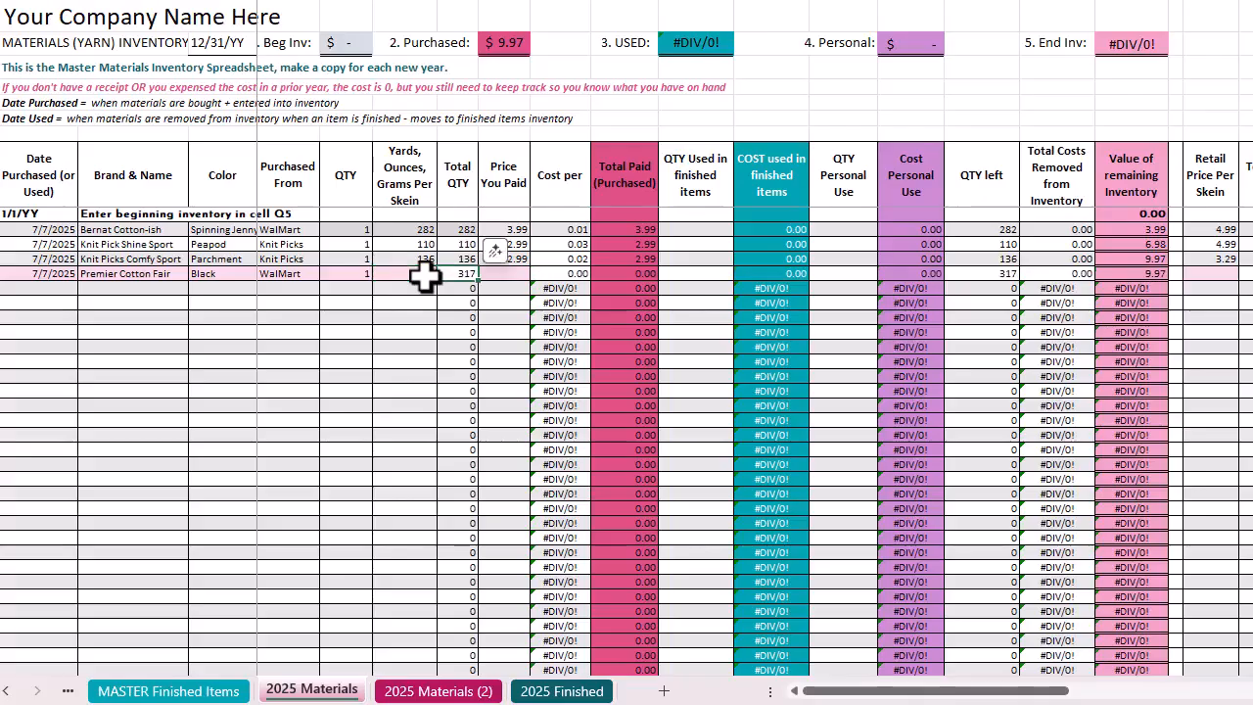
key("Tab")
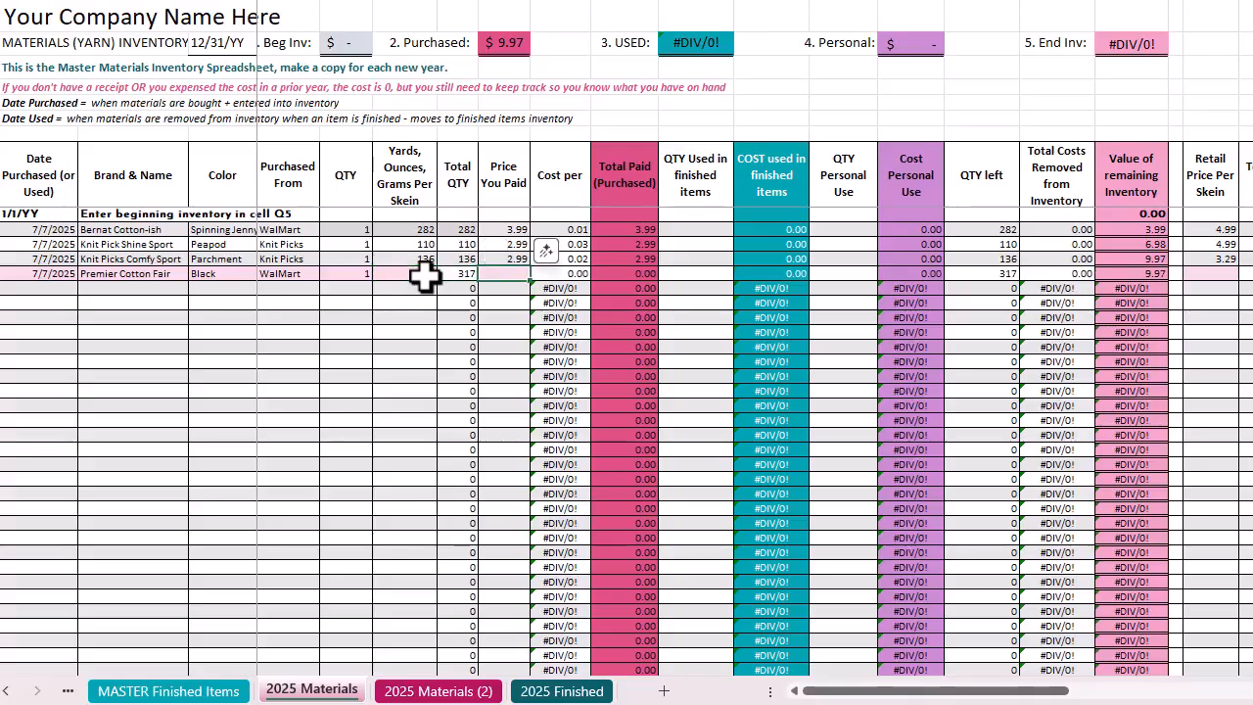
type("3.74")
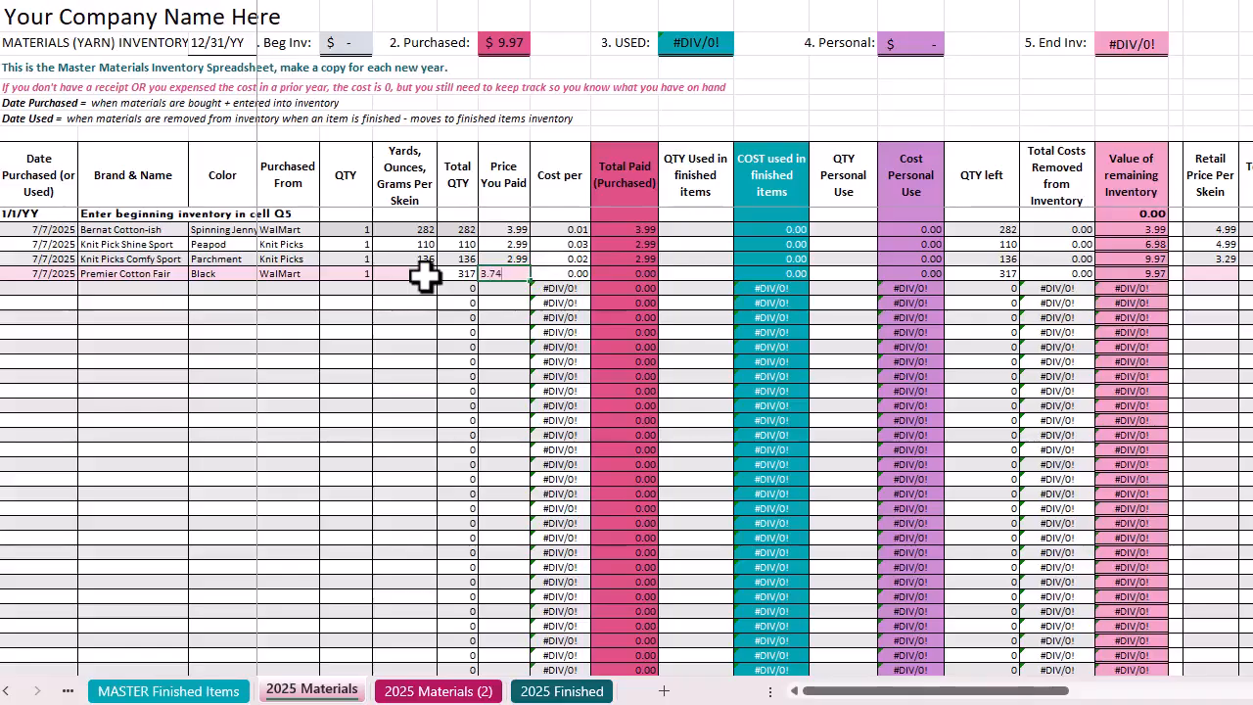
key("Tab")
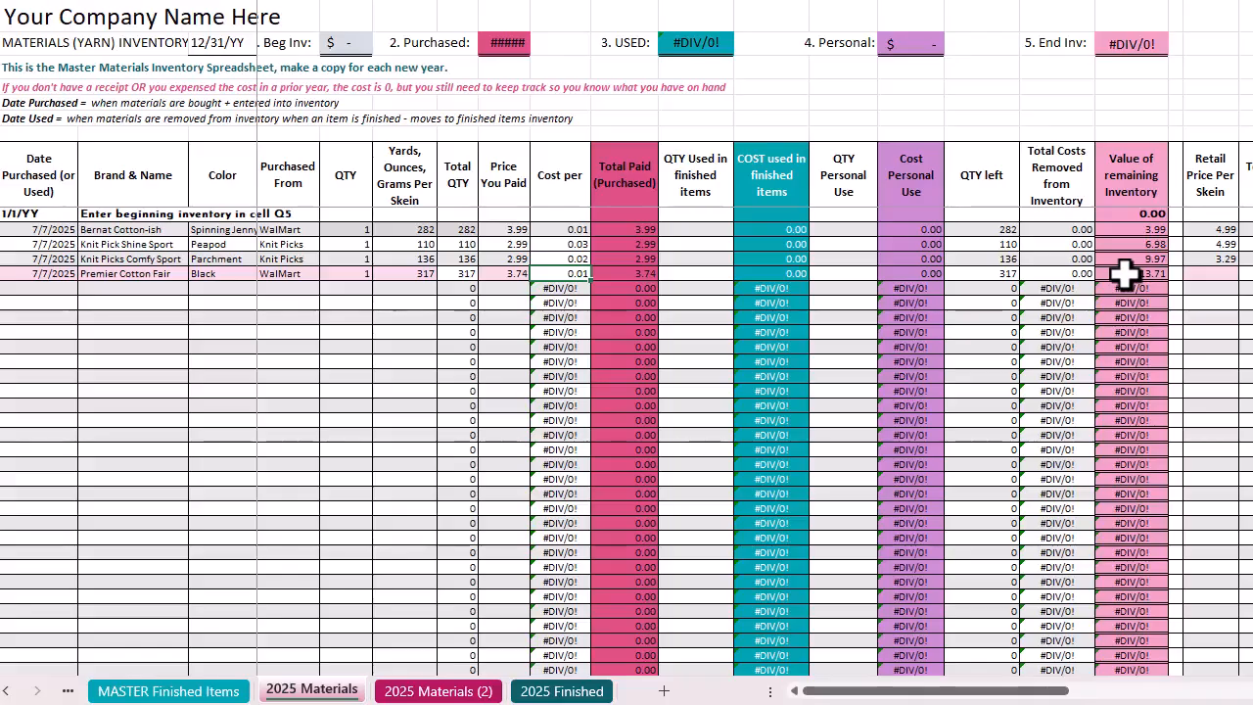
Step: Enter a retail price per skein of 4.99 for the Premier Cotton Fair yarn
left_click(1218, 276)
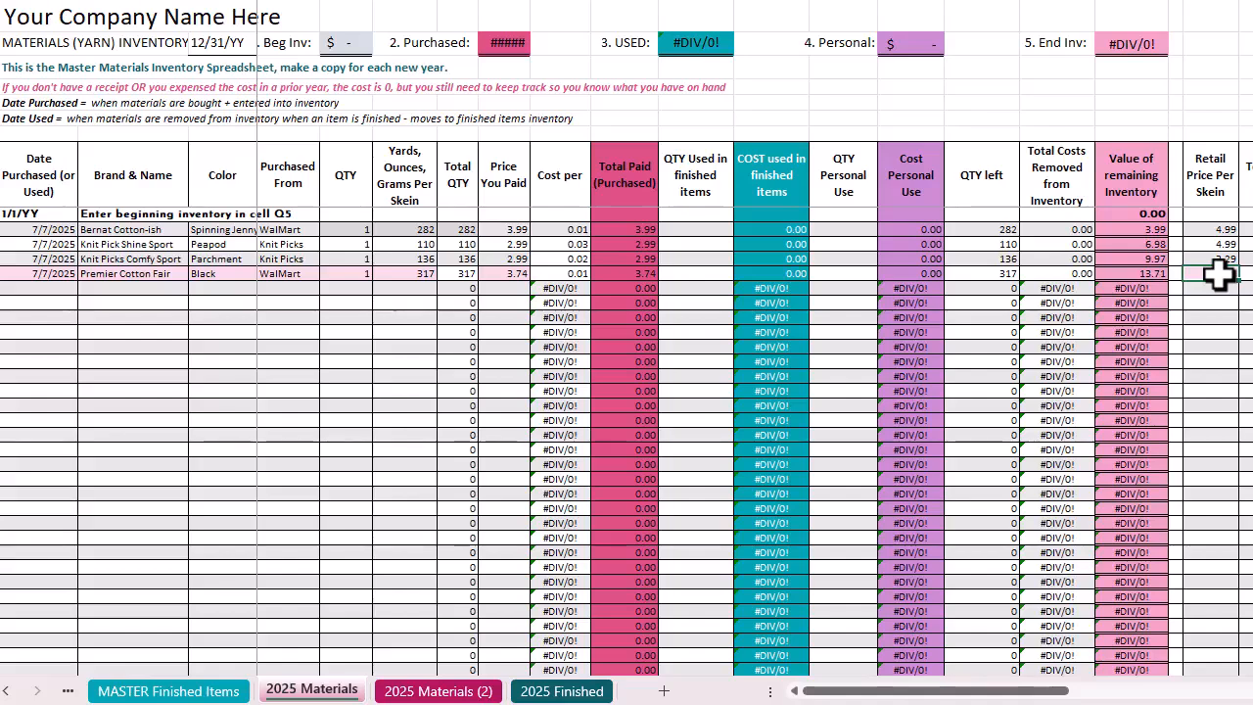
type(".99")
key("Tab")
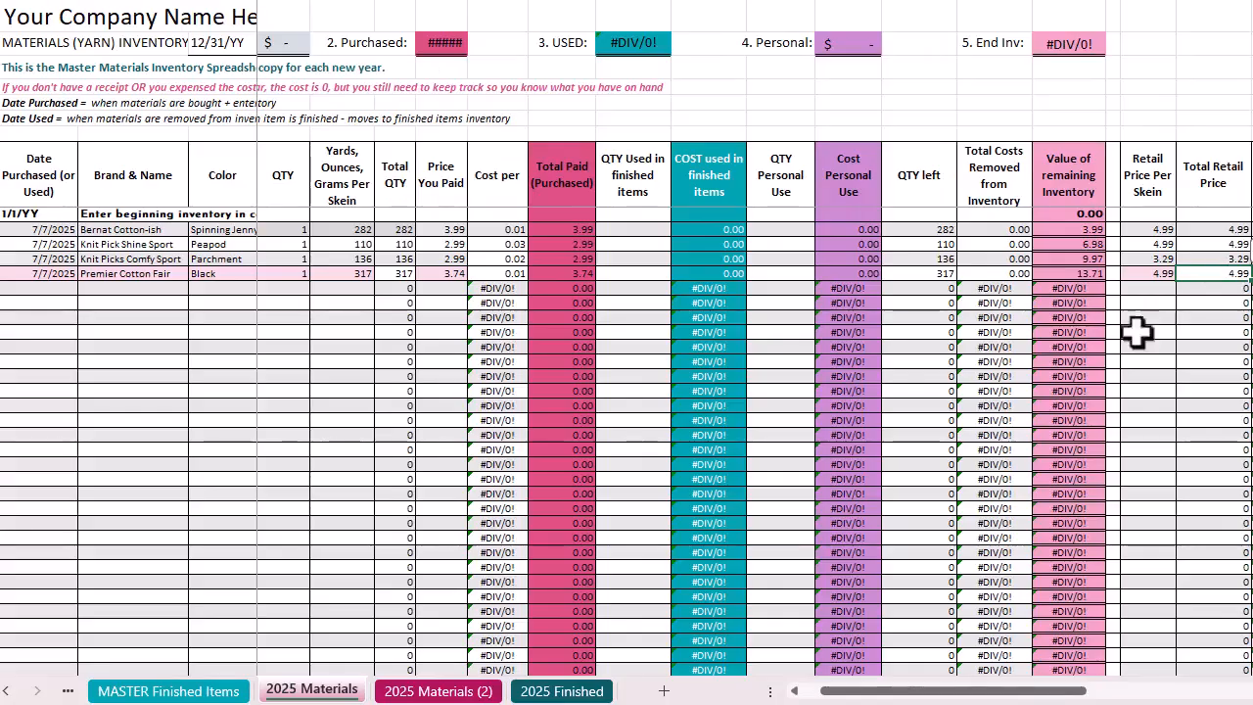
left_click_drag(950, 693, 1012, 694)
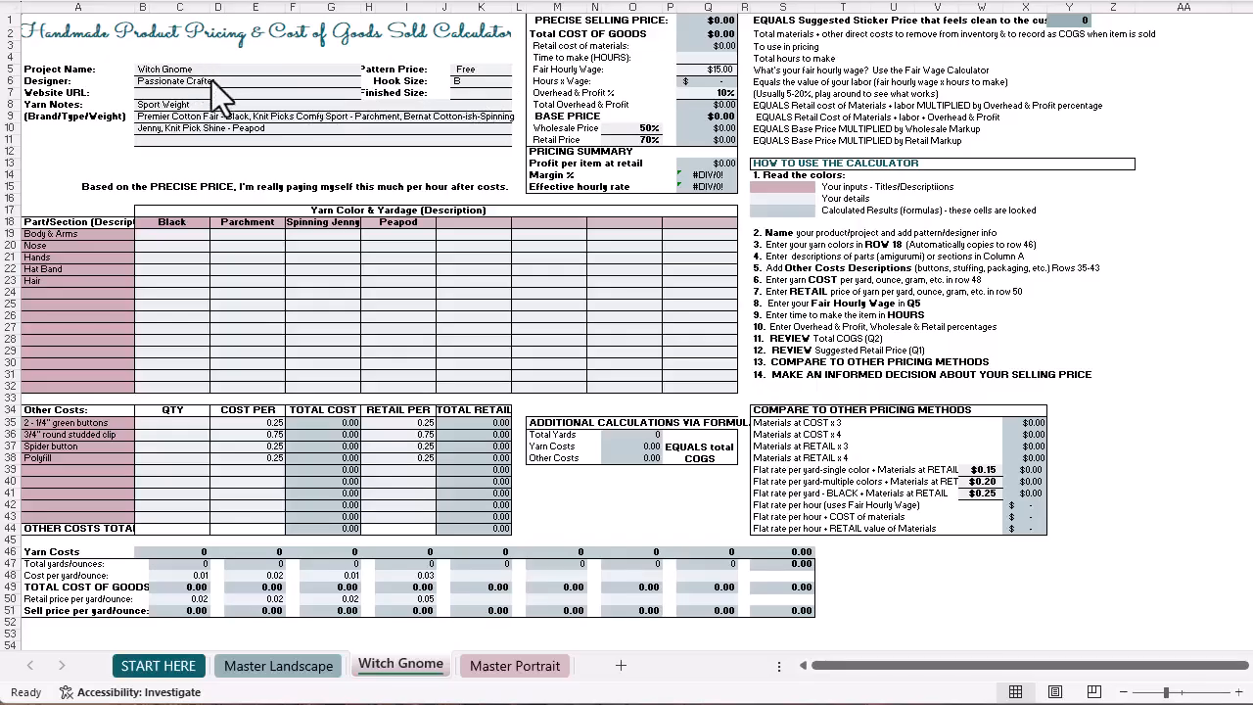
left_click(471, 83)
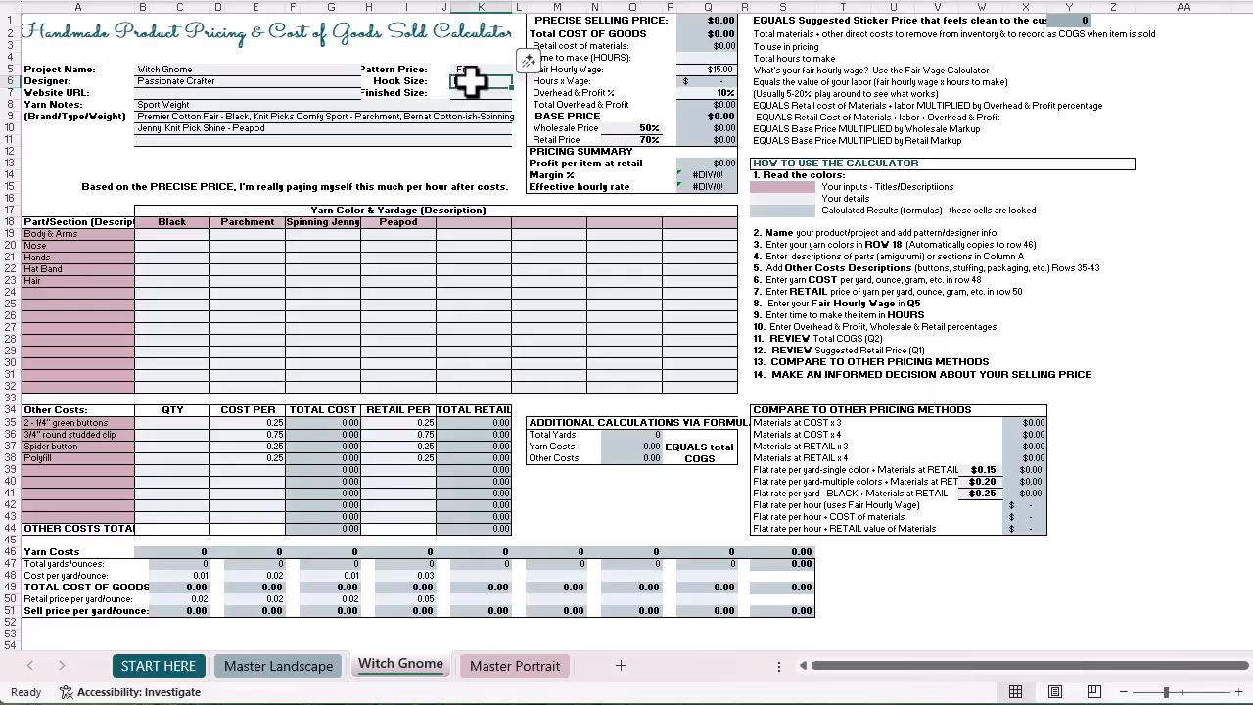
left_click(693, 67)
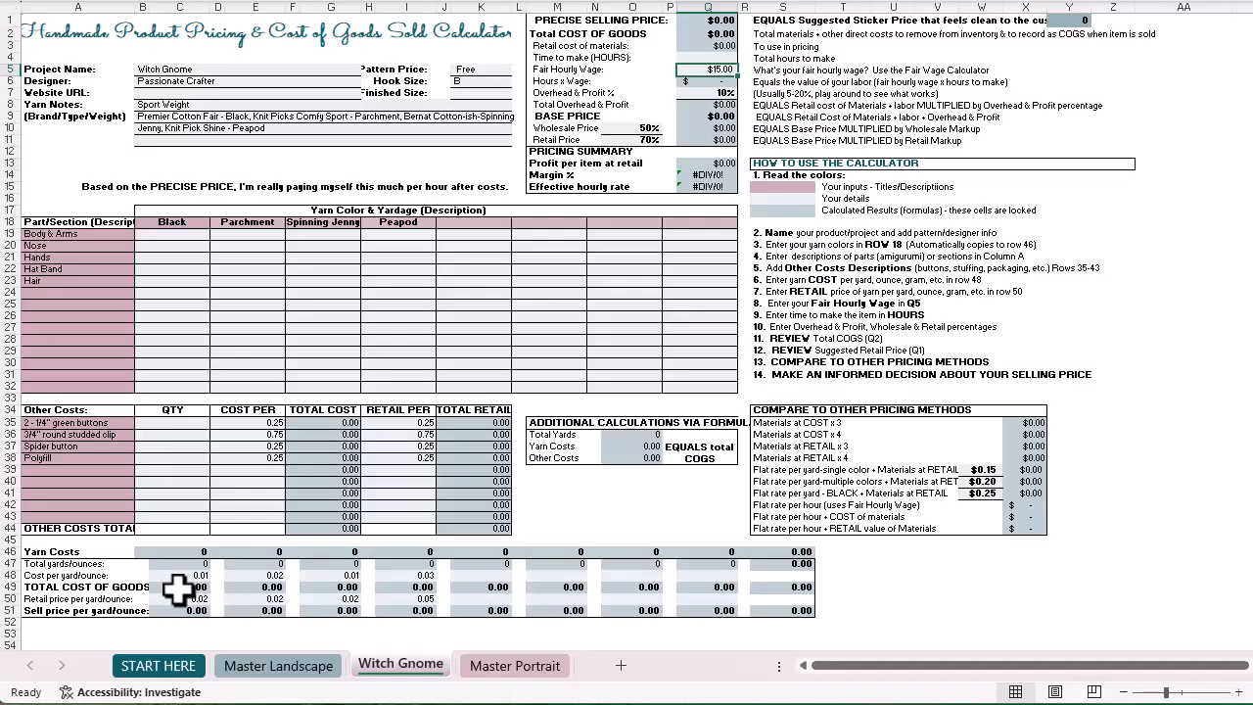
Step: Enter 90 yards of Black yarn for the Body & Arms in the Witch Gnome calculator
left_click(166, 227)
left_click(166, 233)
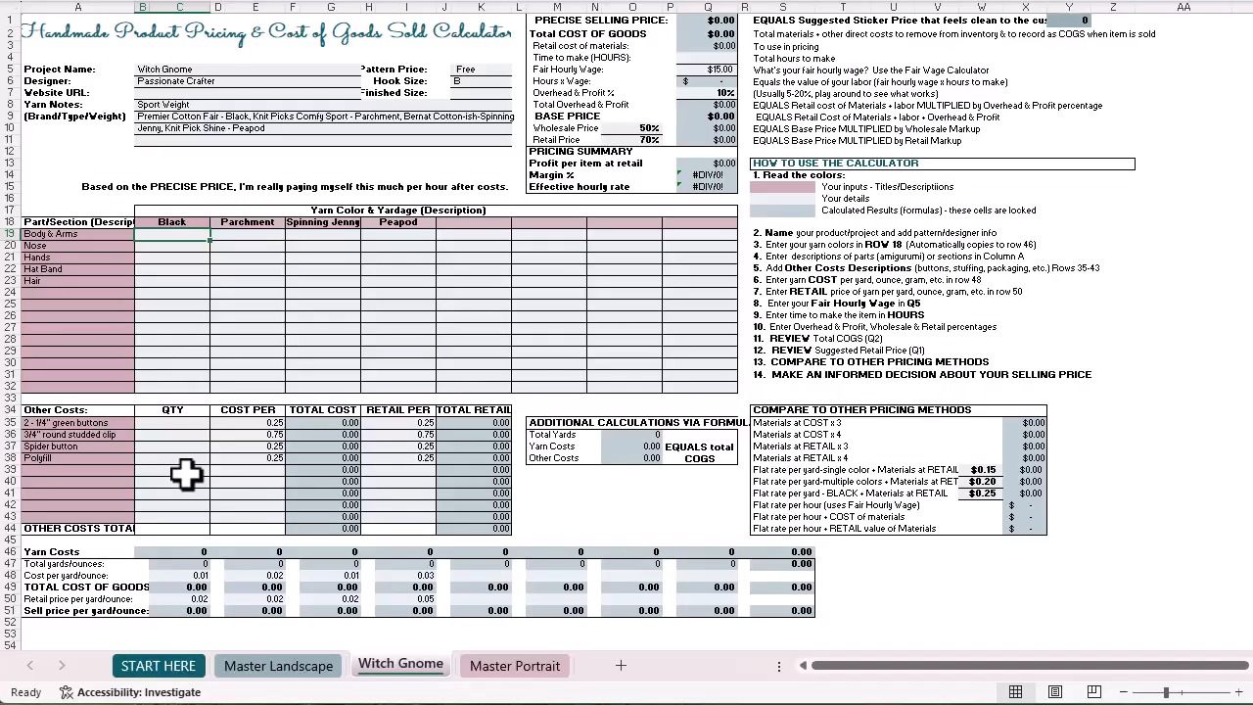
type("9")
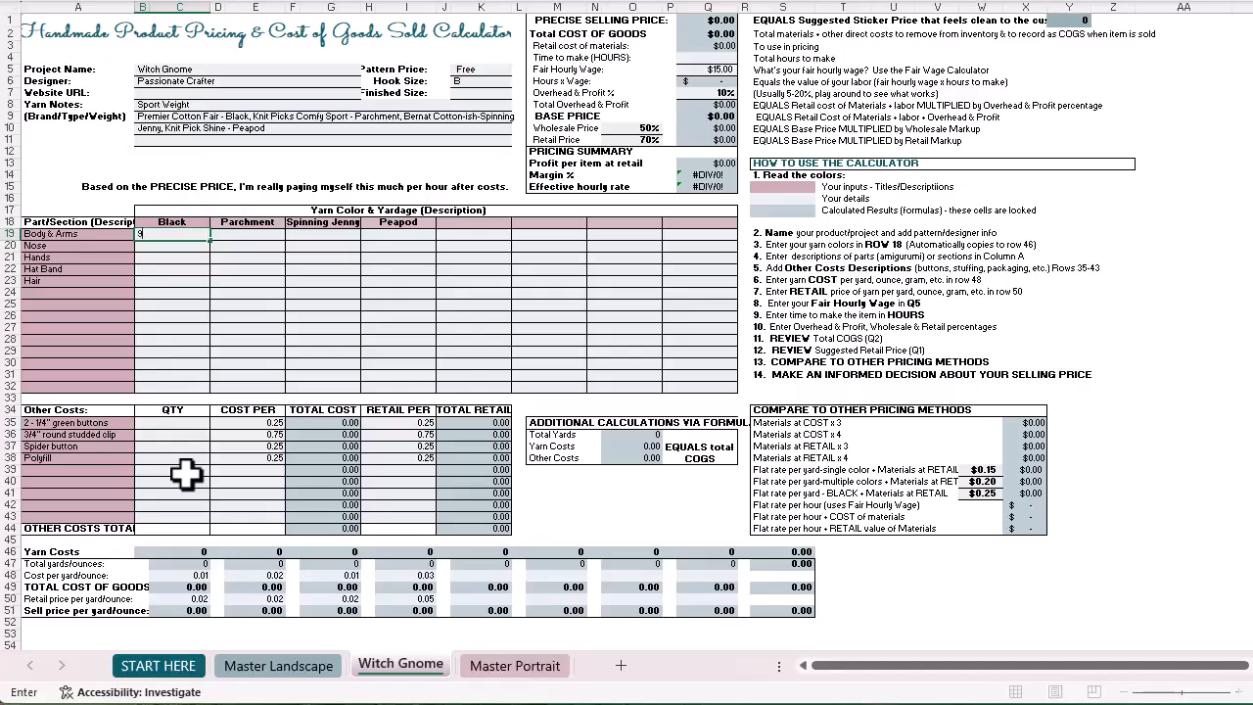
type("0")
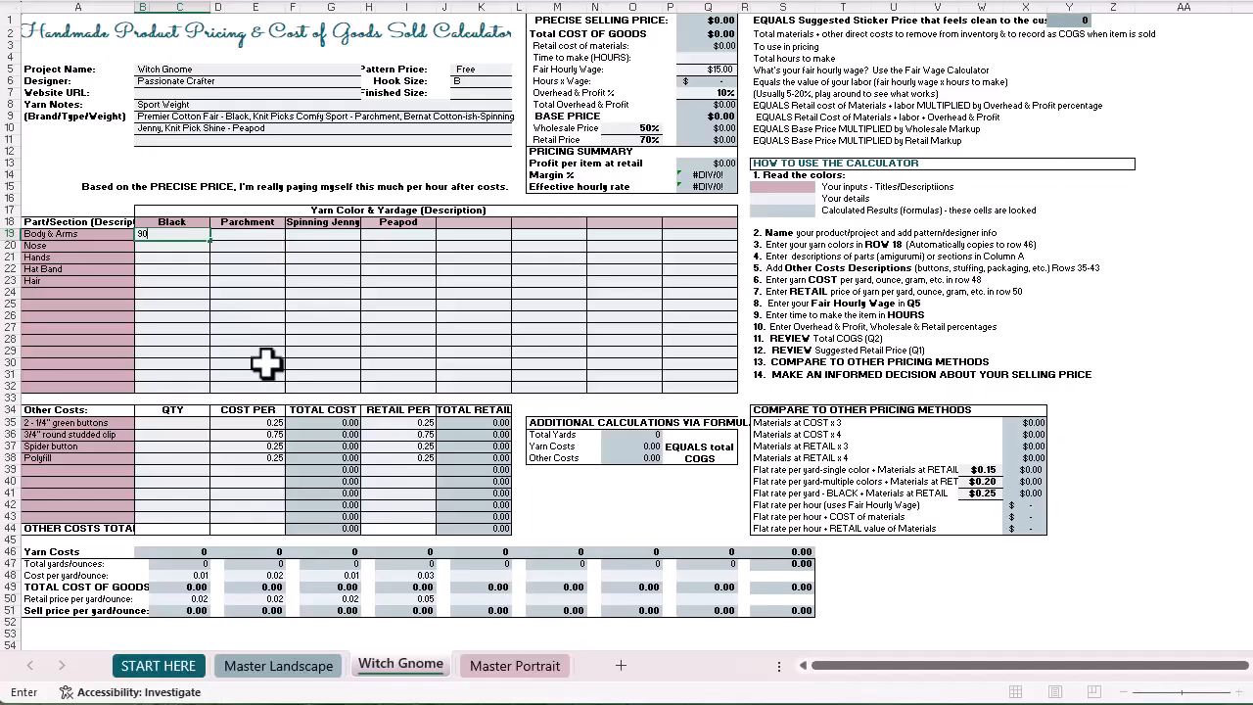
key("Return")
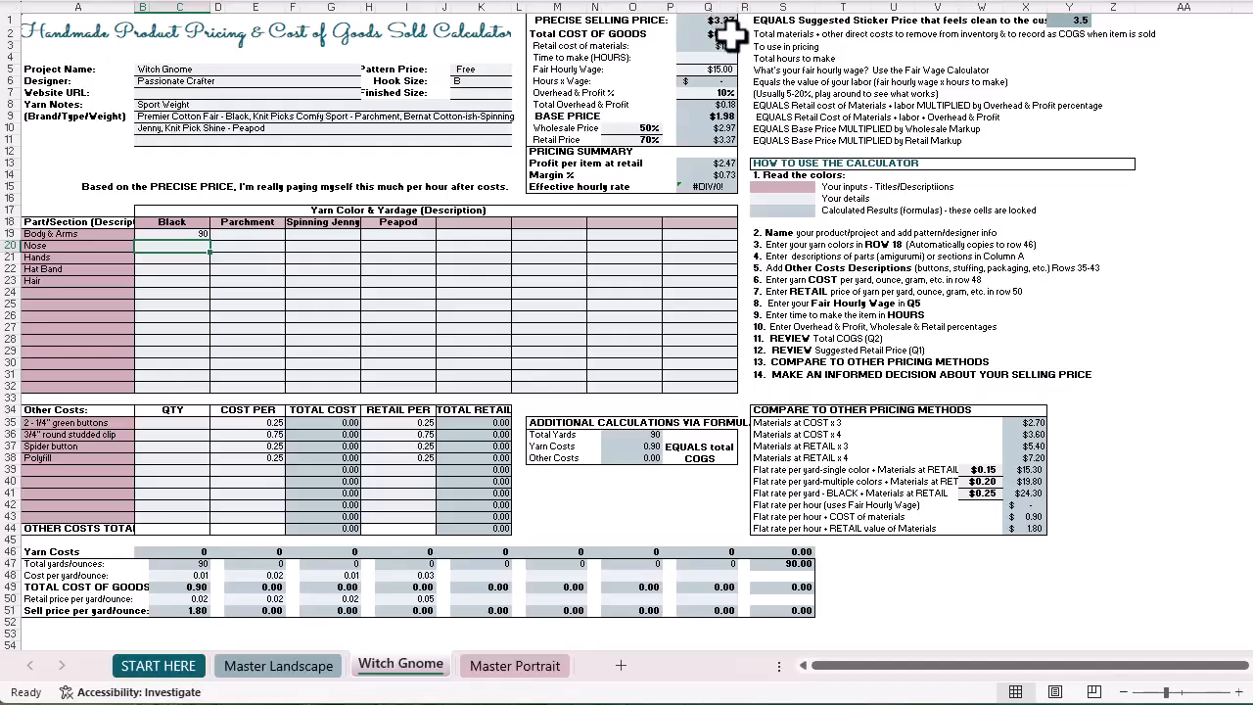
Step: Enter 6 yards of Parchment for the Nose and 15 yards of Spinning Jenny for the Hands
left_click(268, 252)
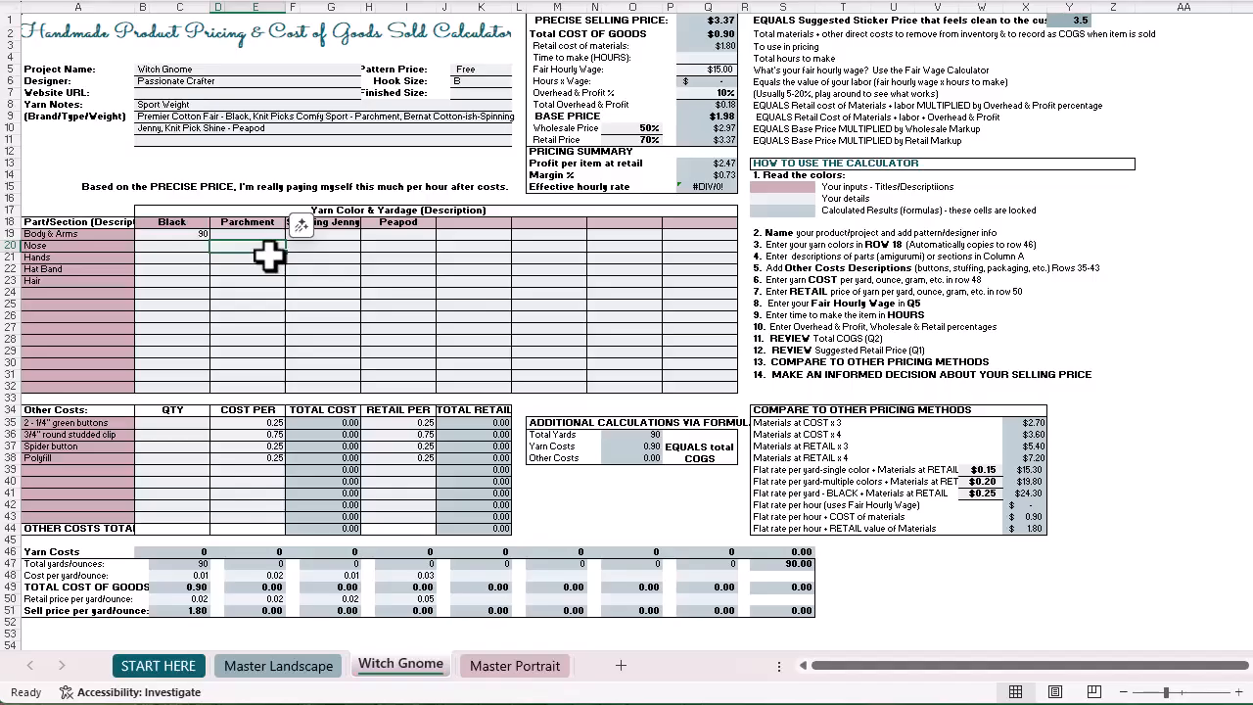
type("8")
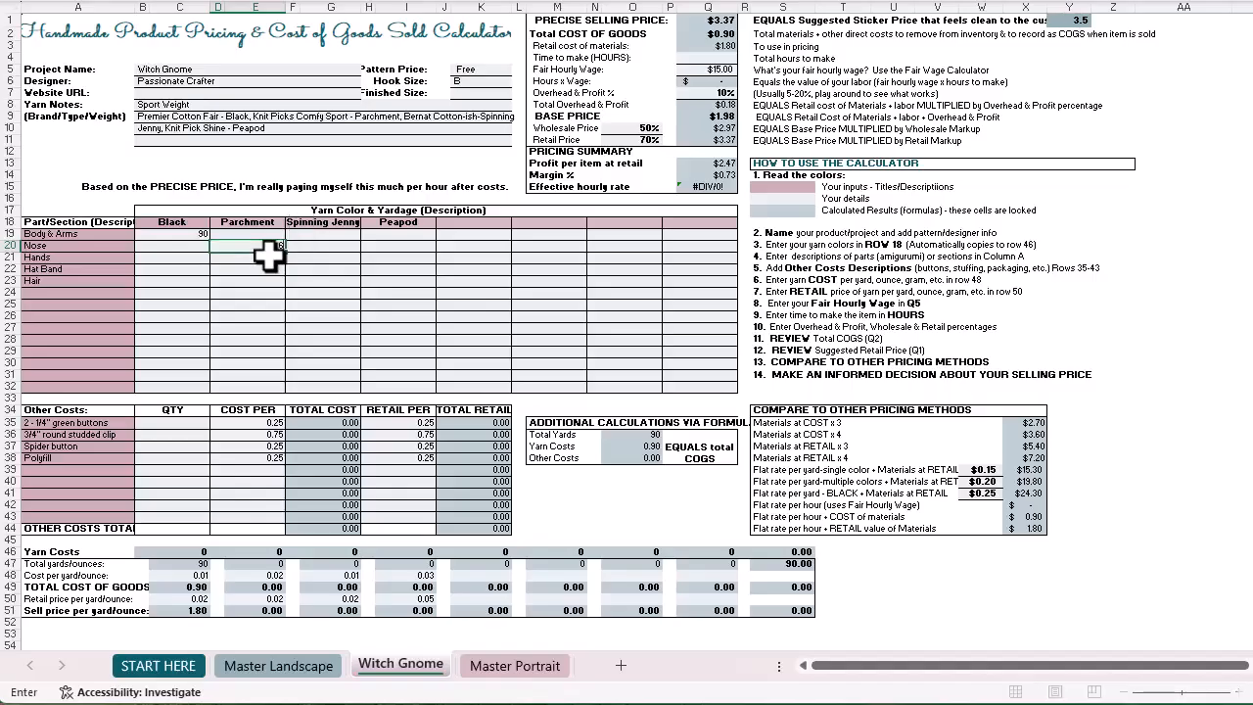
key("Return")
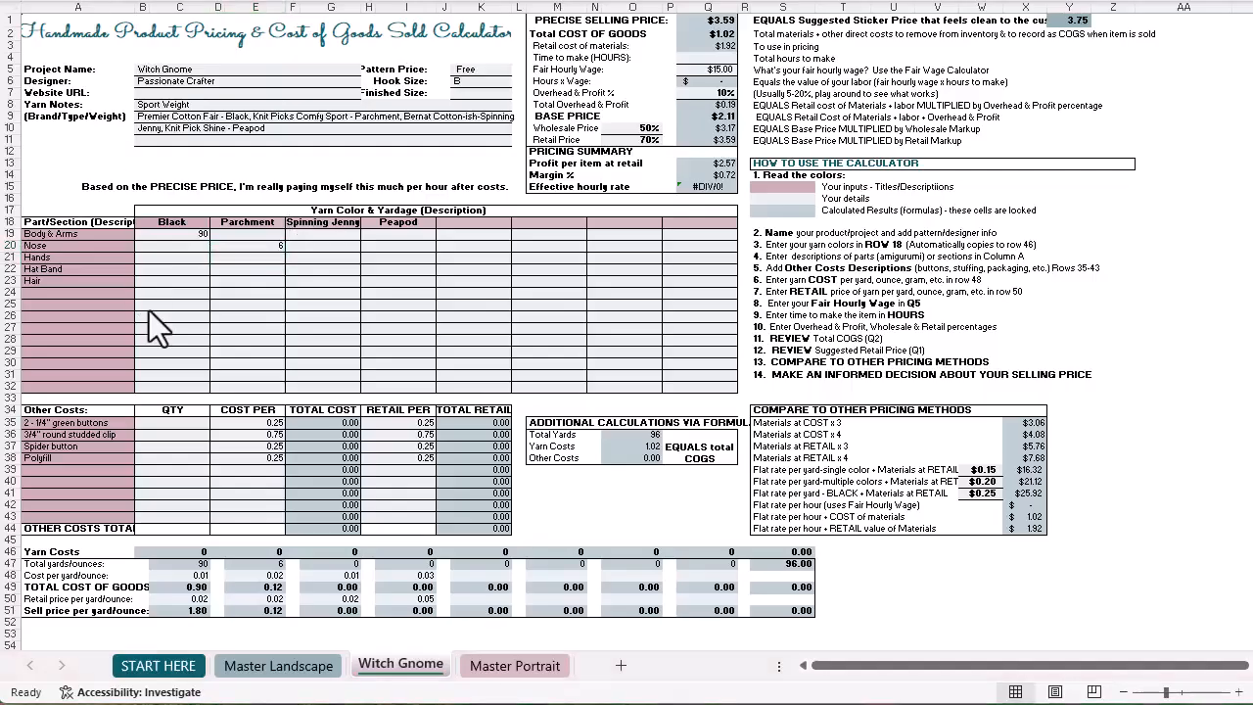
left_click(328, 258)
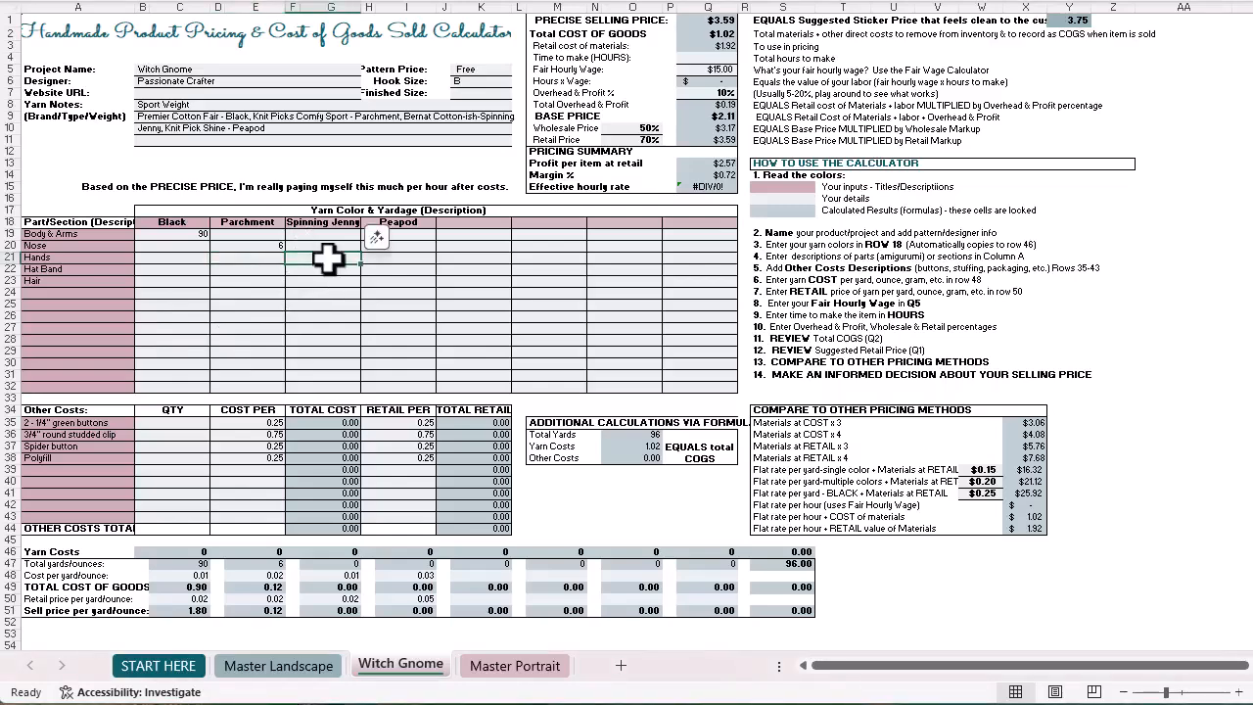
type("15")
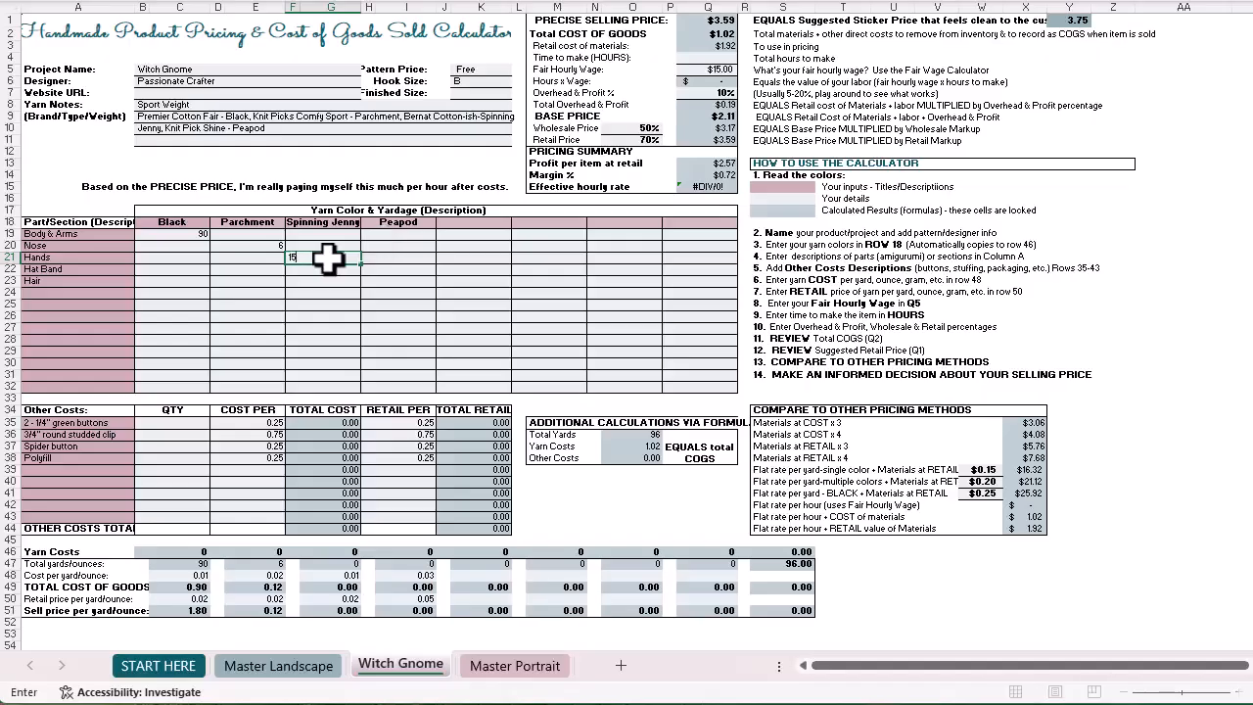
key("Return")
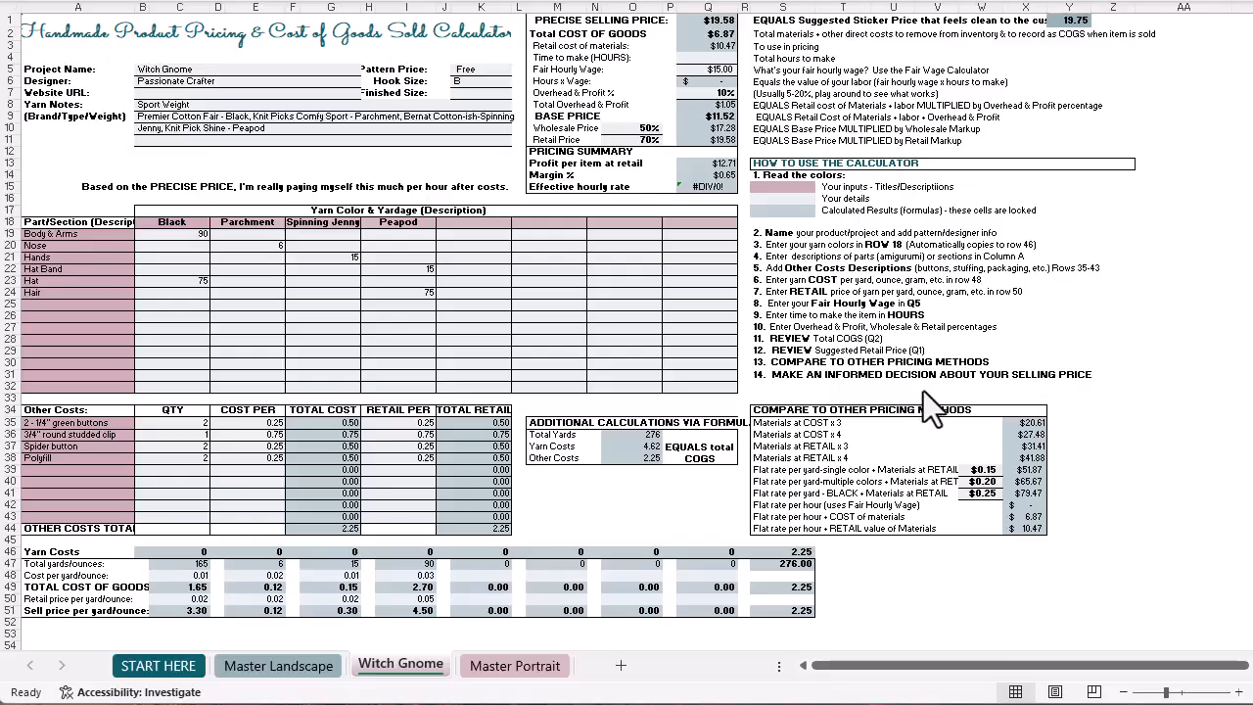
Step: Set the Witch Gnome's time to make to 3 hours
left_click(702, 56)
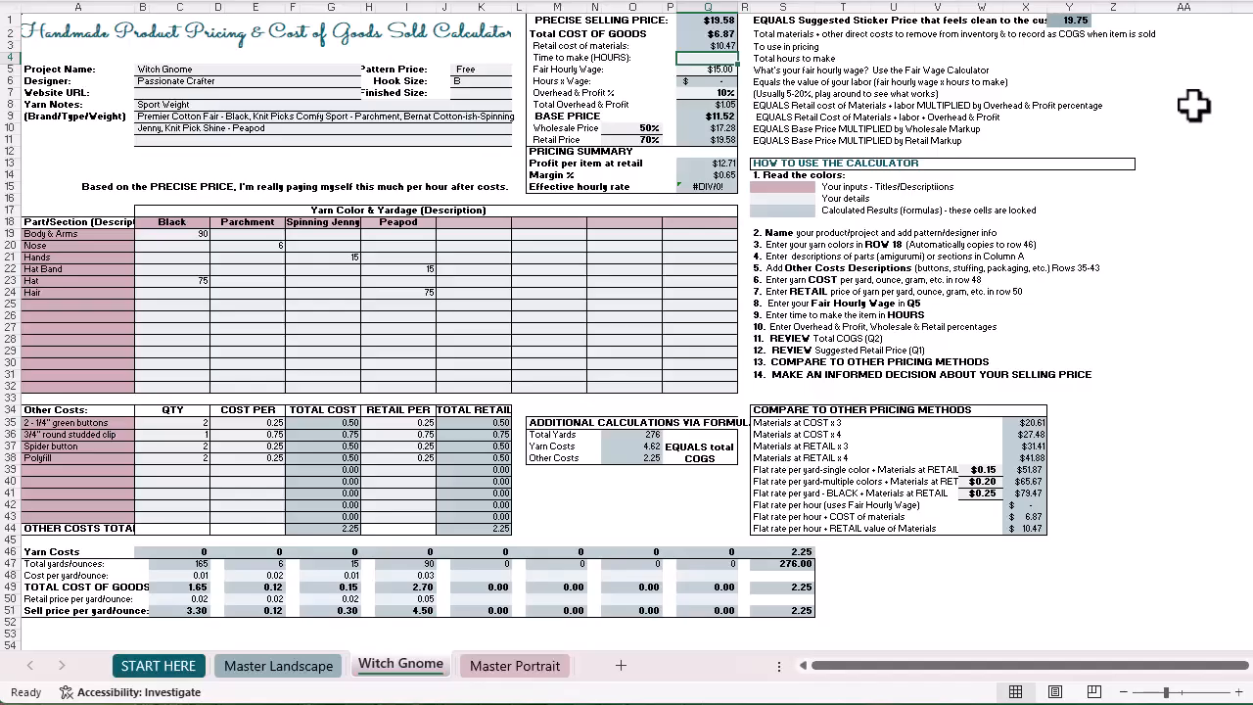
type("3")
key("Return")
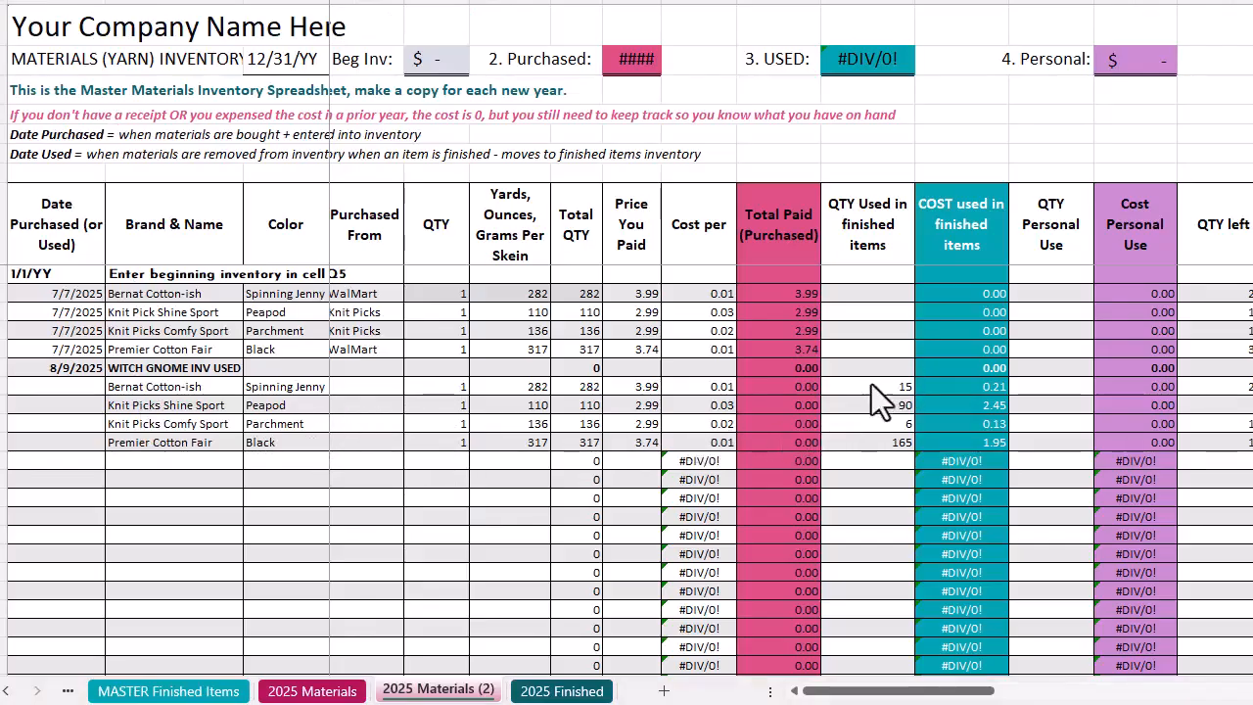
Step: Review the Witch Gnome's used quantities, costs removed and remaining inventory value in the 2025 Materials (2) sheet
left_click(841, 691)
left_click_drag(876, 695, 945, 701)
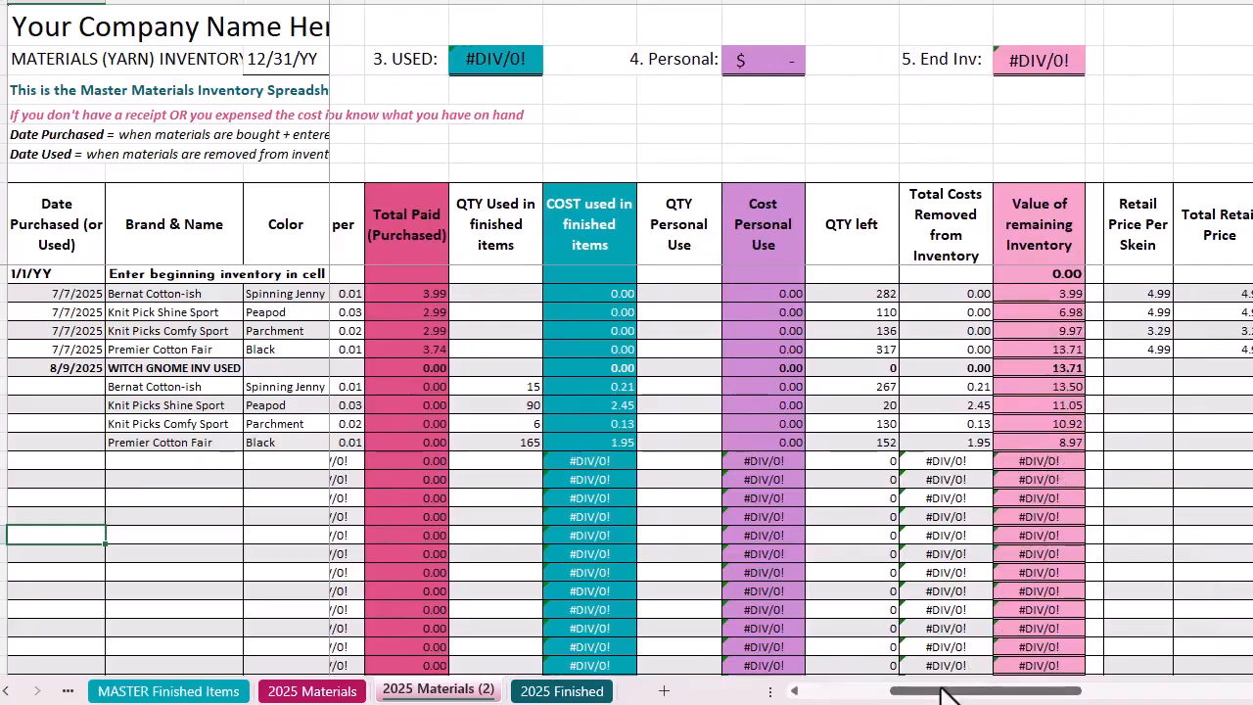
left_click_drag(940, 693, 918, 693)
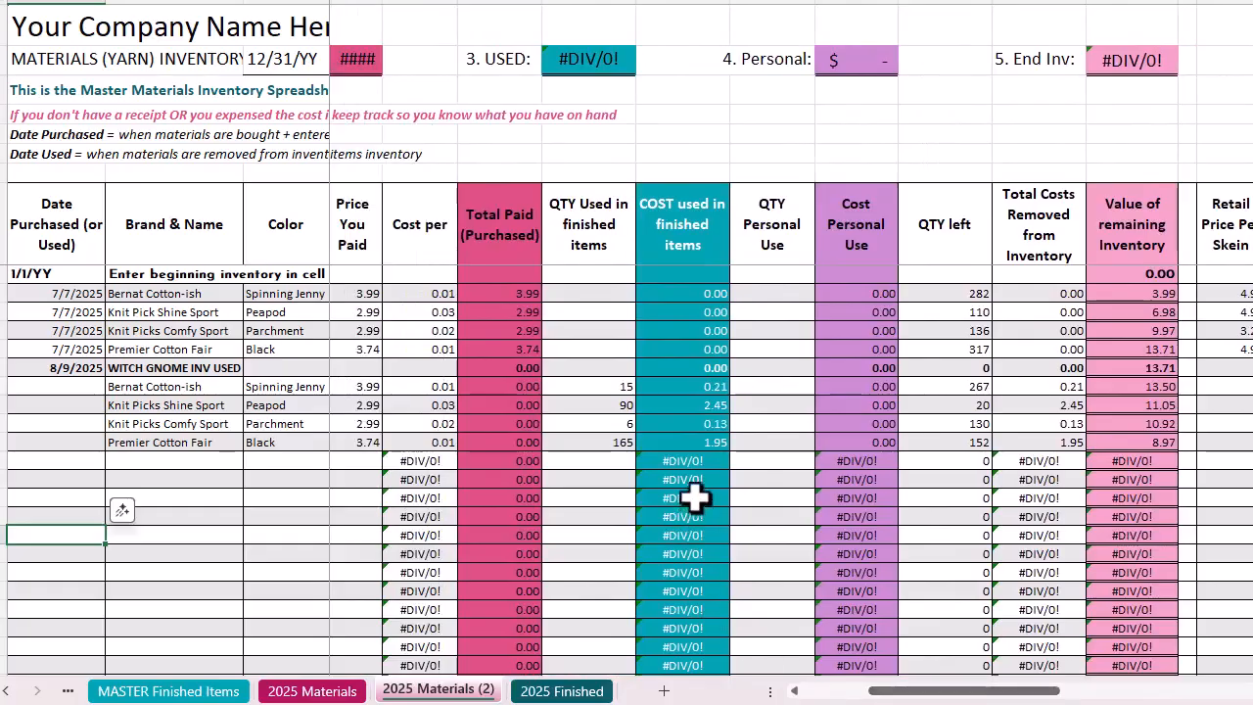
Step: In the 2025 Finished sheet, set the Witch Gnome's cost to make to 6.87
left_click(578, 691)
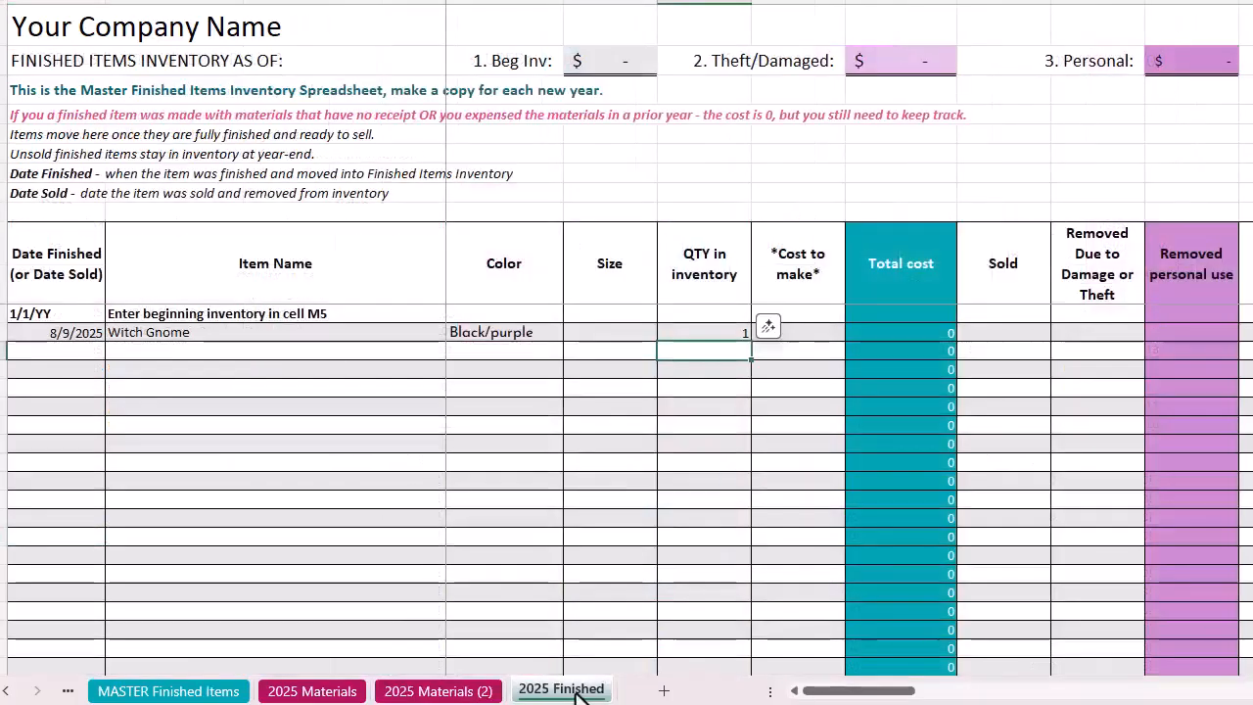
left_click(809, 331)
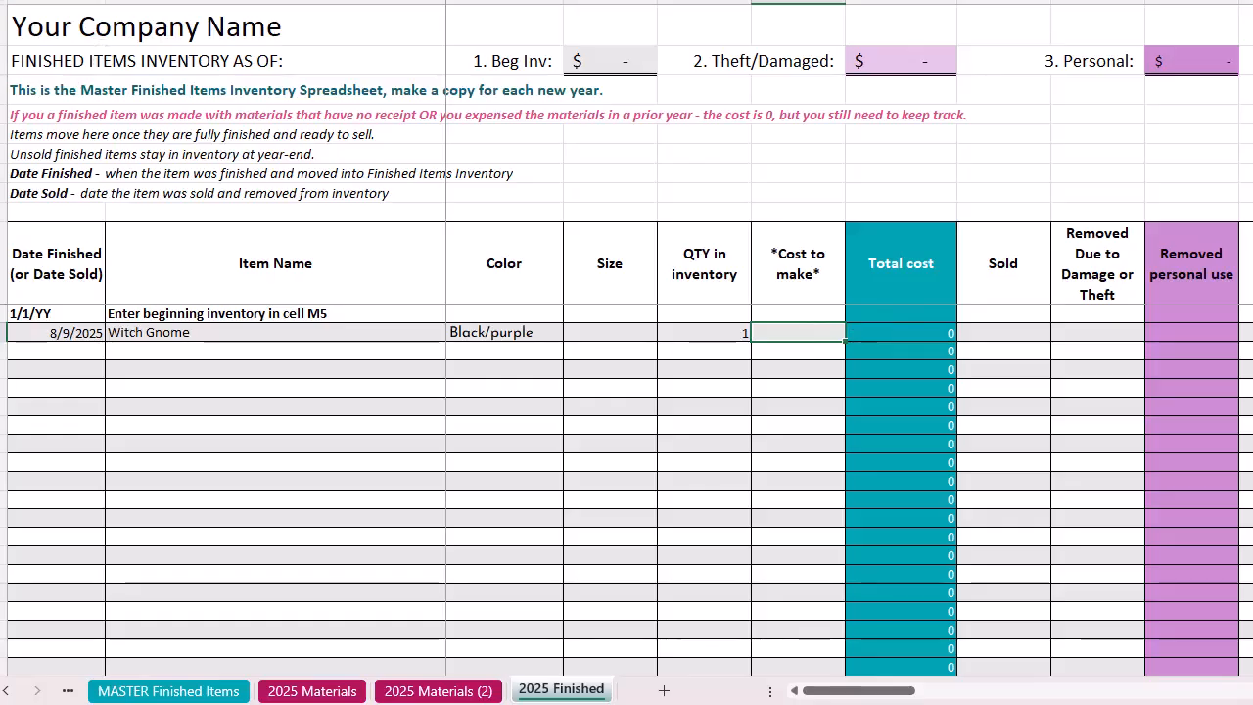
key("alt+Tab")
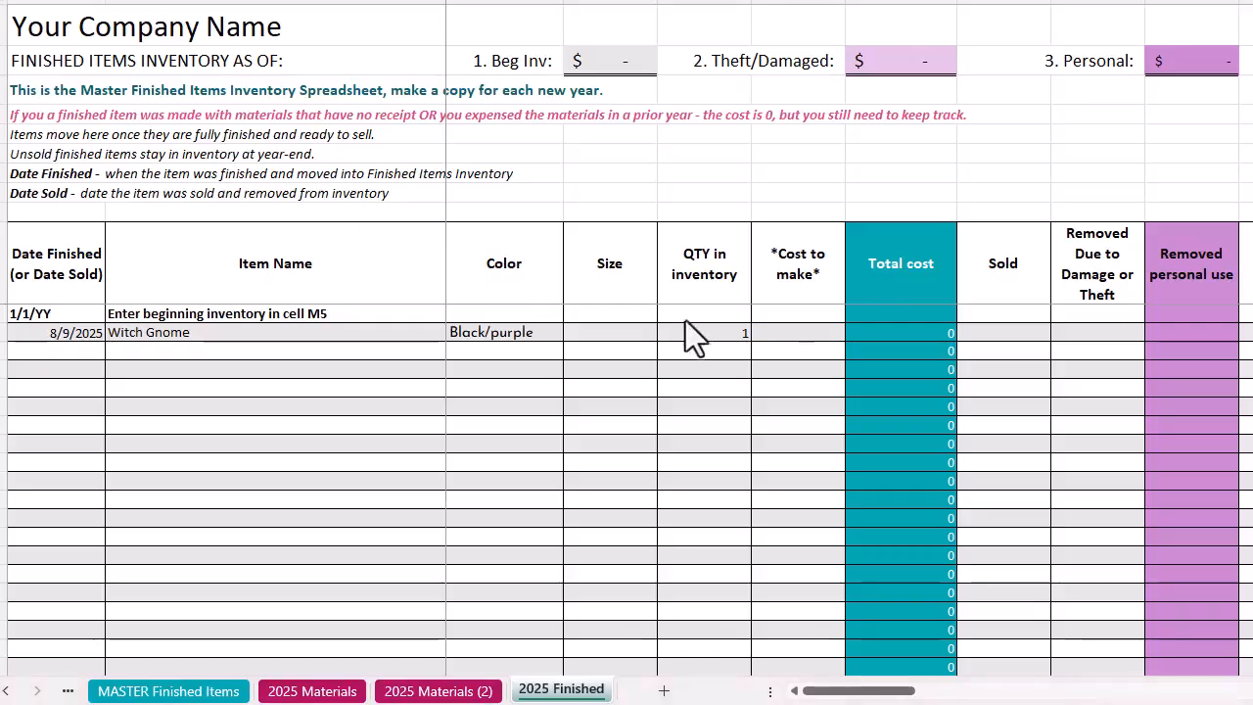
left_click(813, 332)
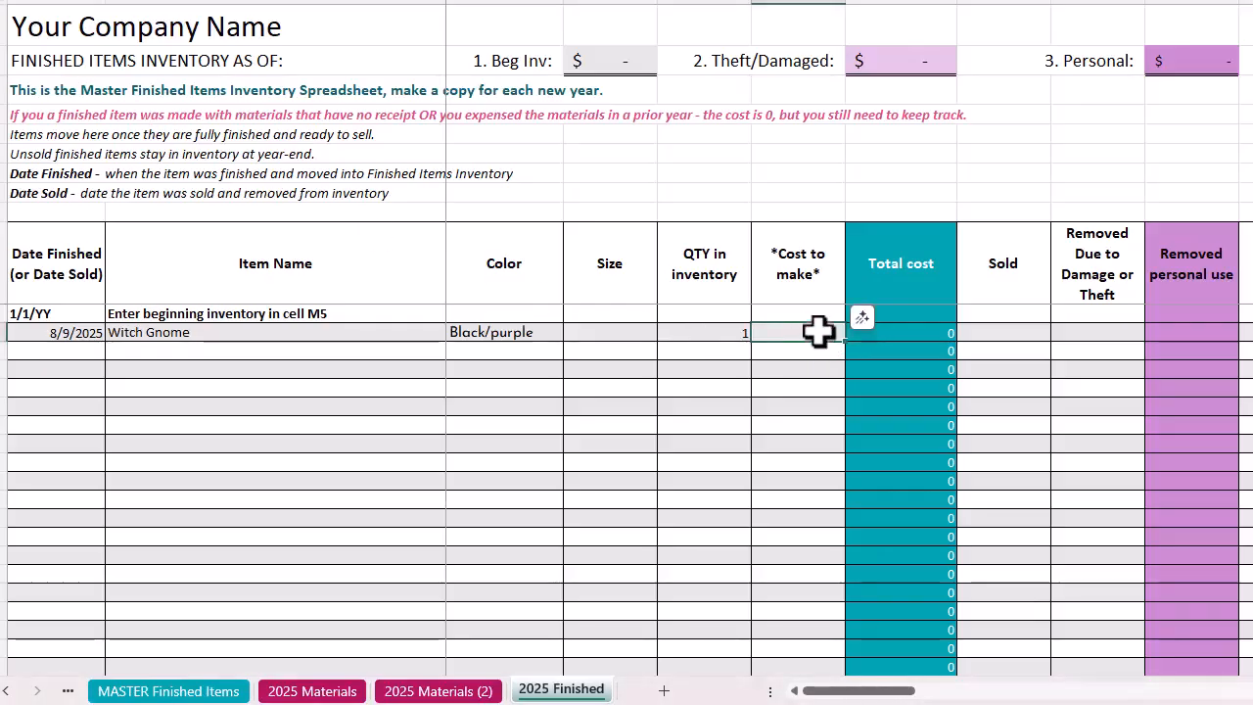
type("5.87")
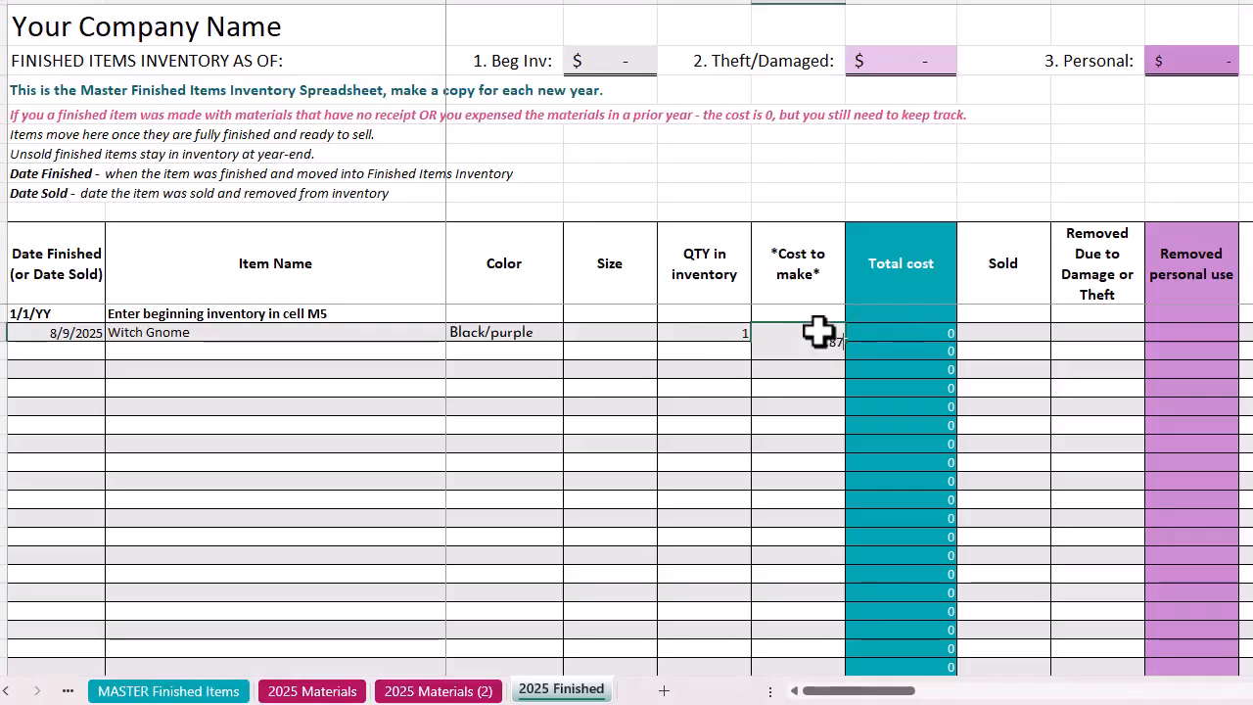
key("Tab")
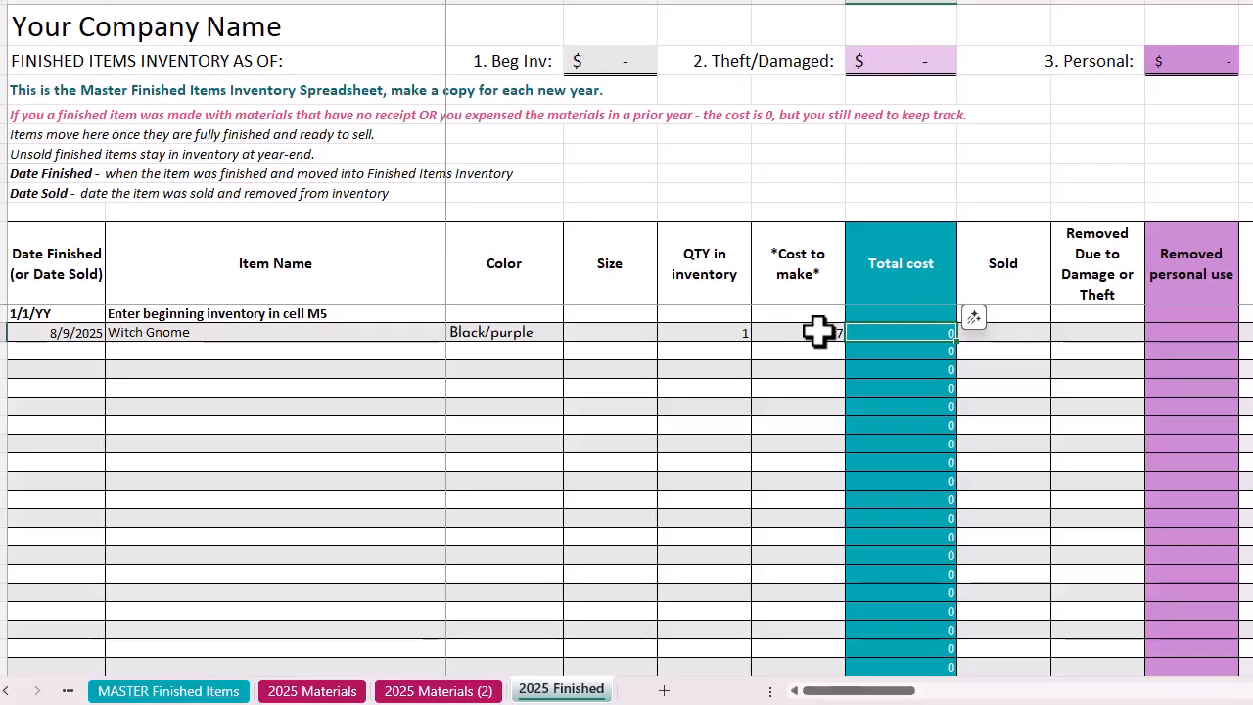
Step: Enter 6.87 as the Witch Gnome's total cost and check the rest of its row through Sell Price
type("6.")
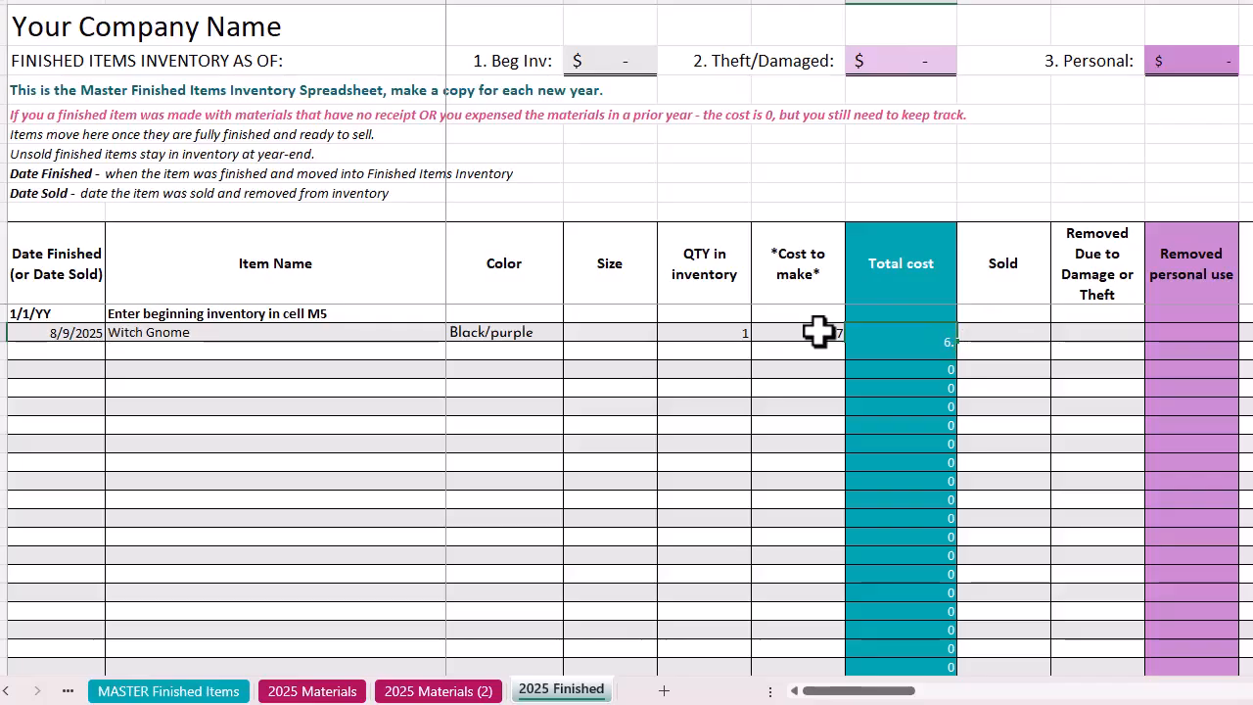
type("87")
key("Tab")
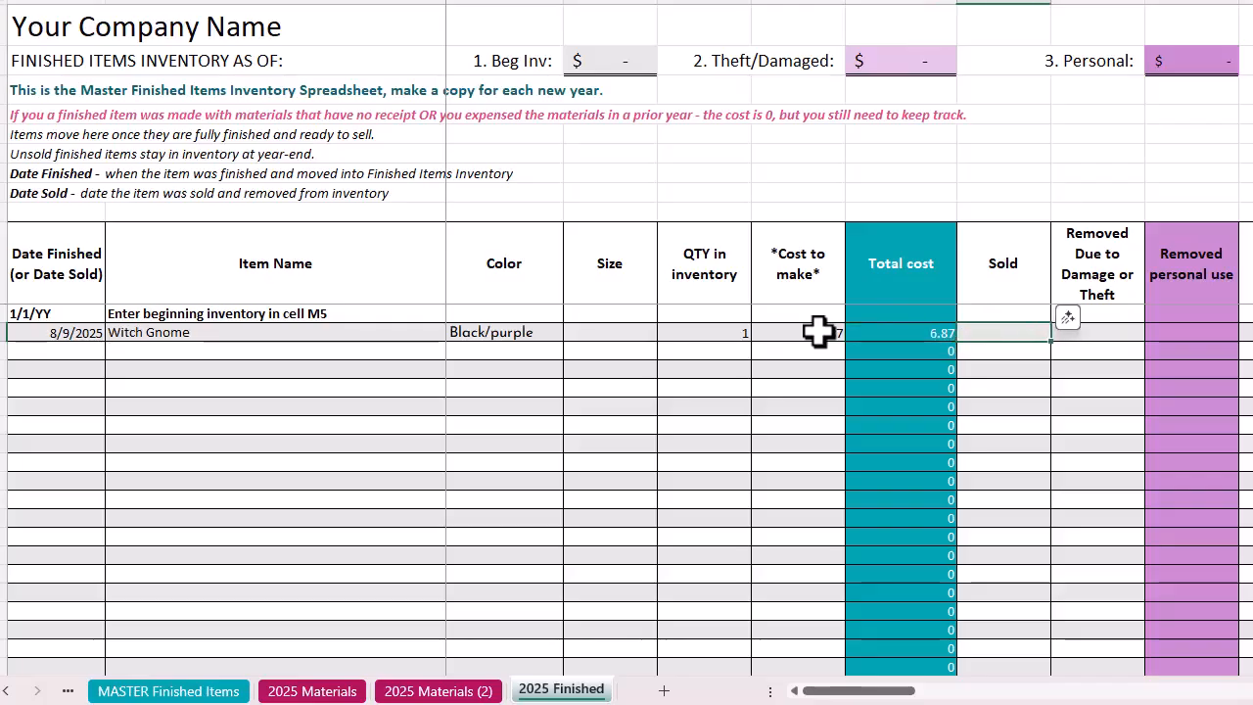
key("Tab")
key("Tab")
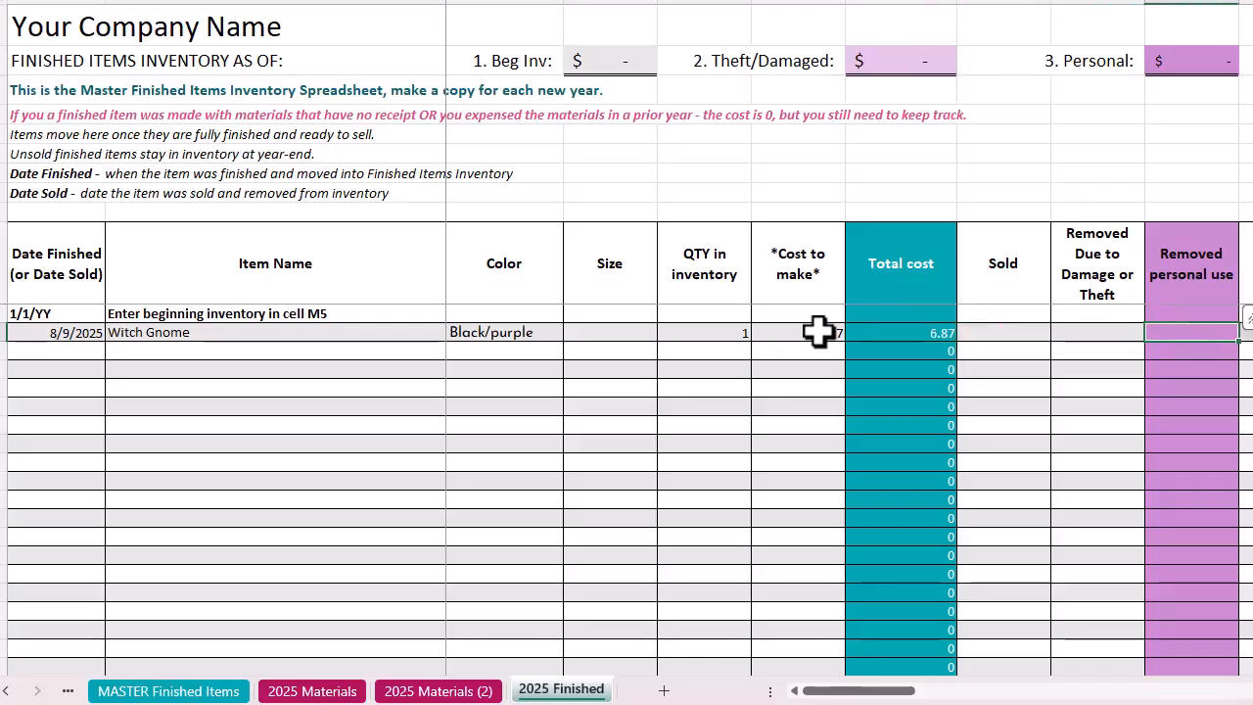
key("Tab")
key("Tab")
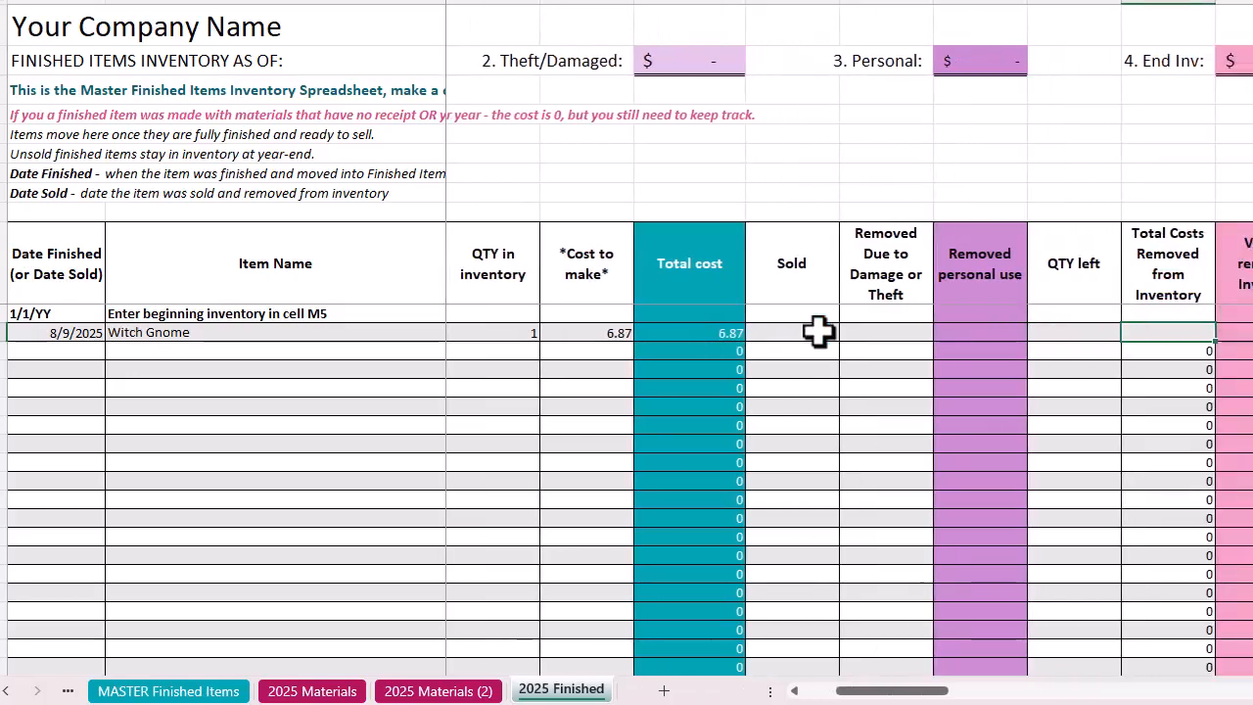
key("Tab")
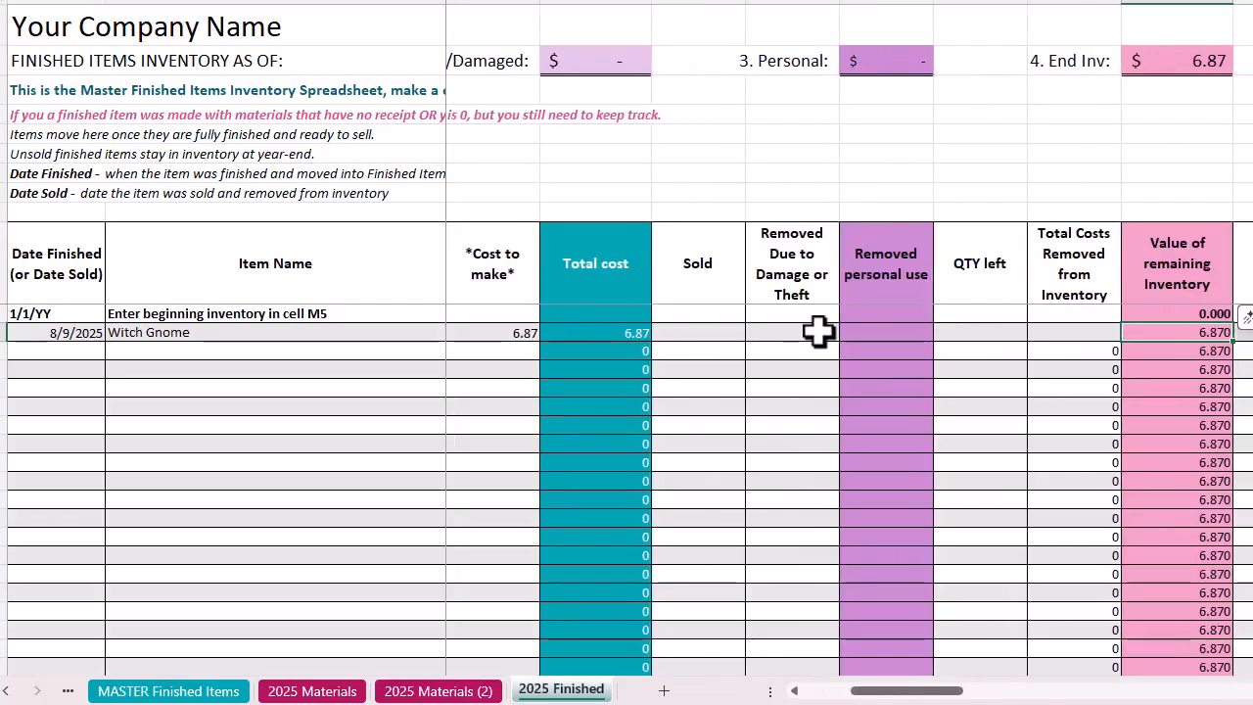
key("Tab")
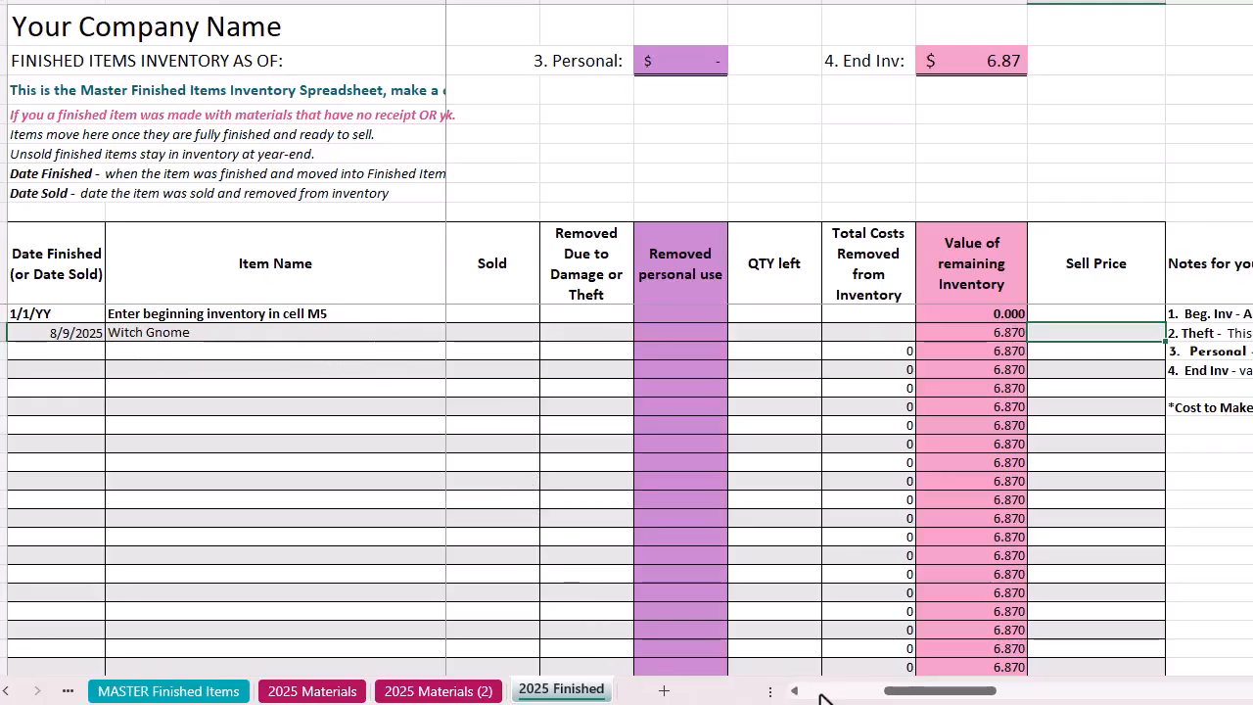
Step: Record 1 Witch Gnome as sold and set its quantity left to 0
left_click_drag(901, 691, 882, 695)
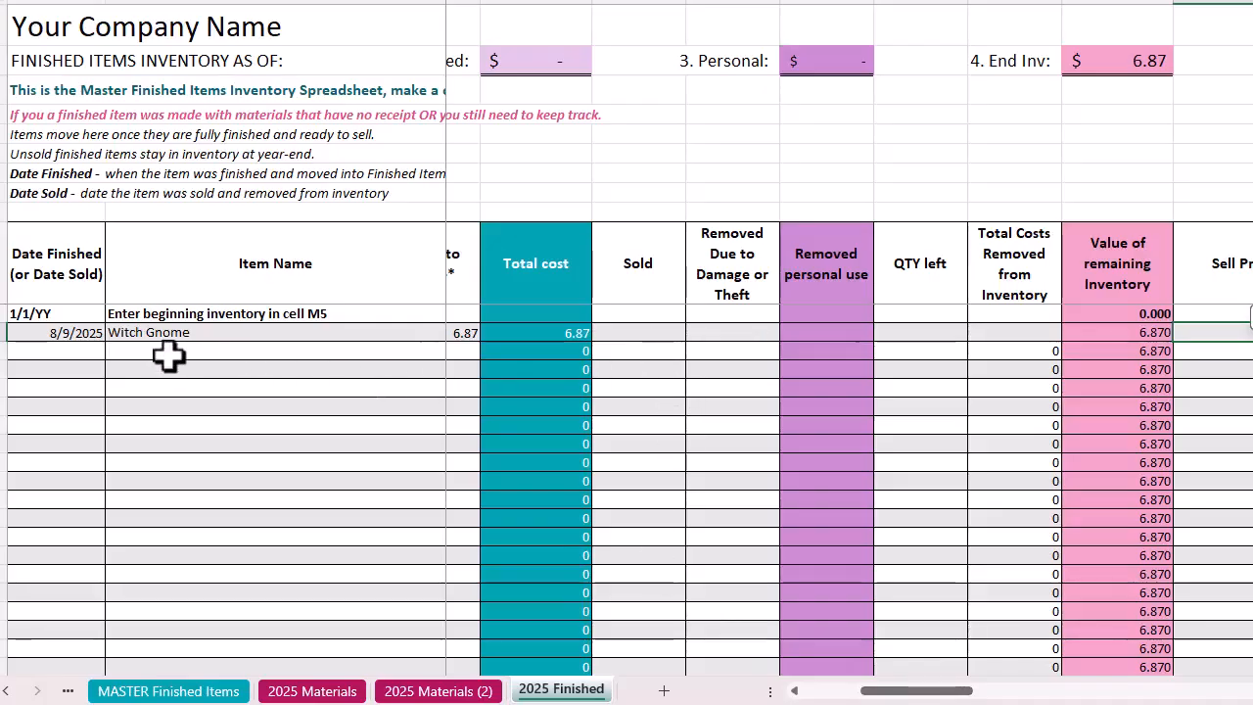
left_click(644, 333)
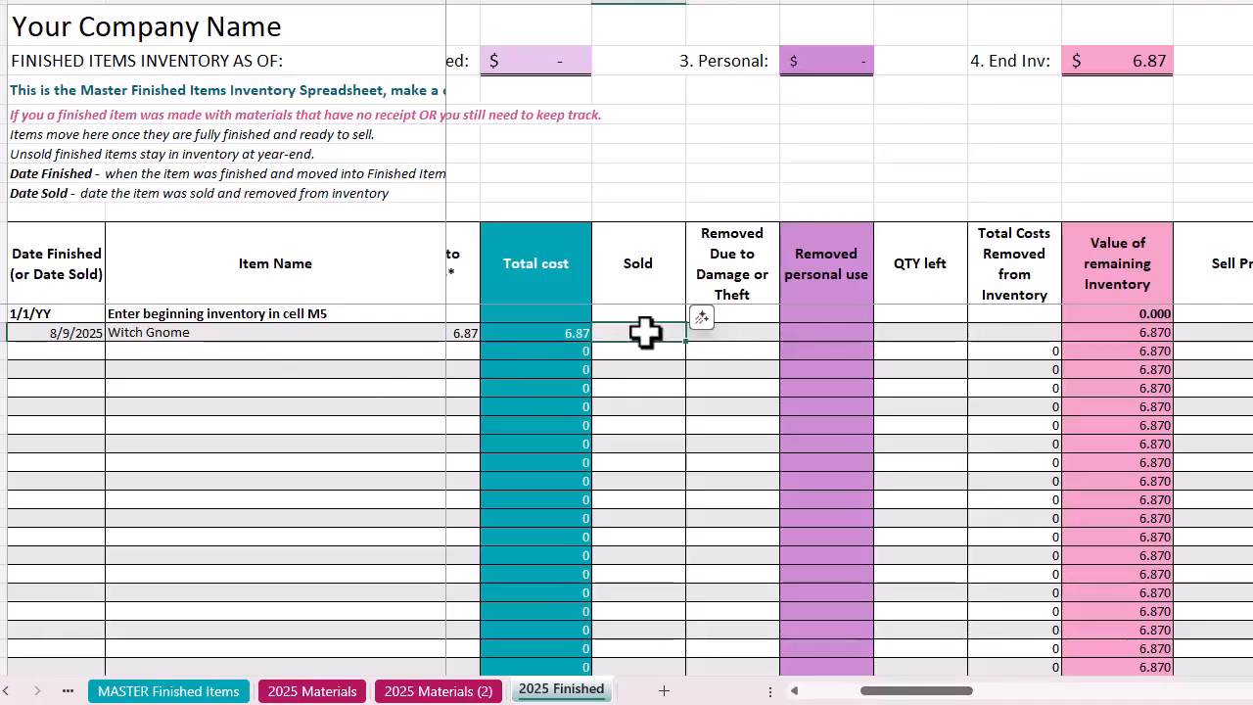
type("1")
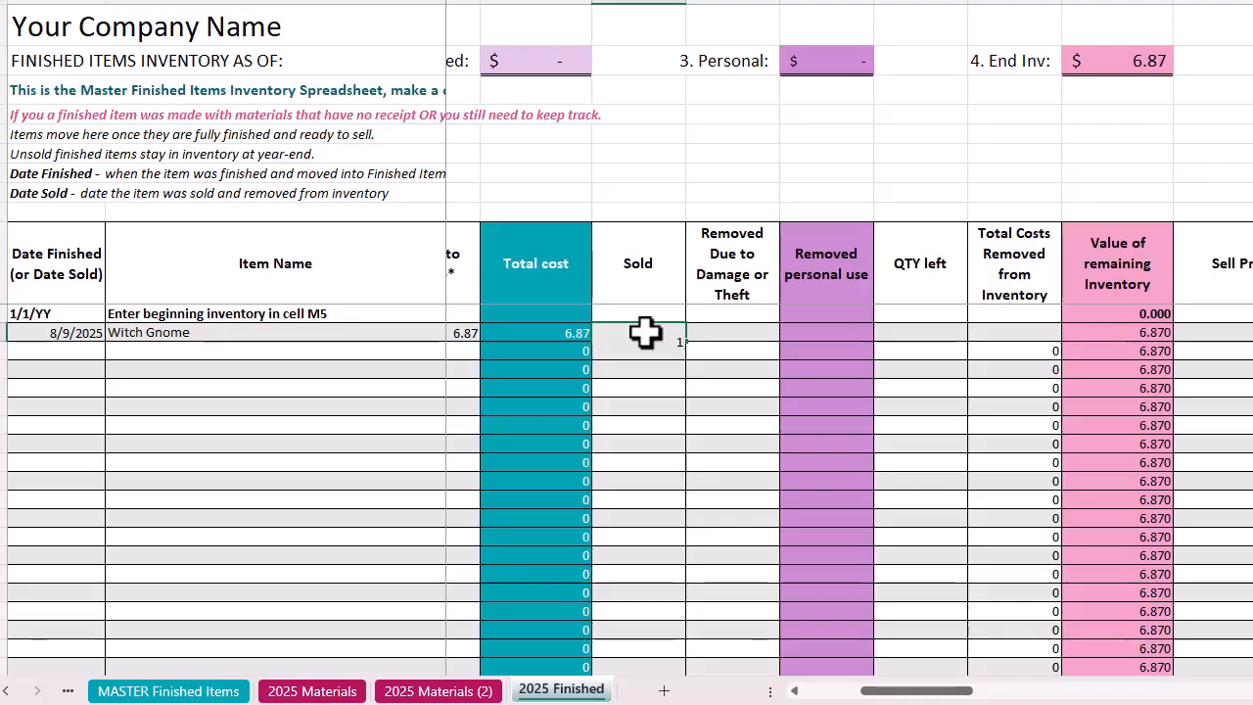
key("Tab")
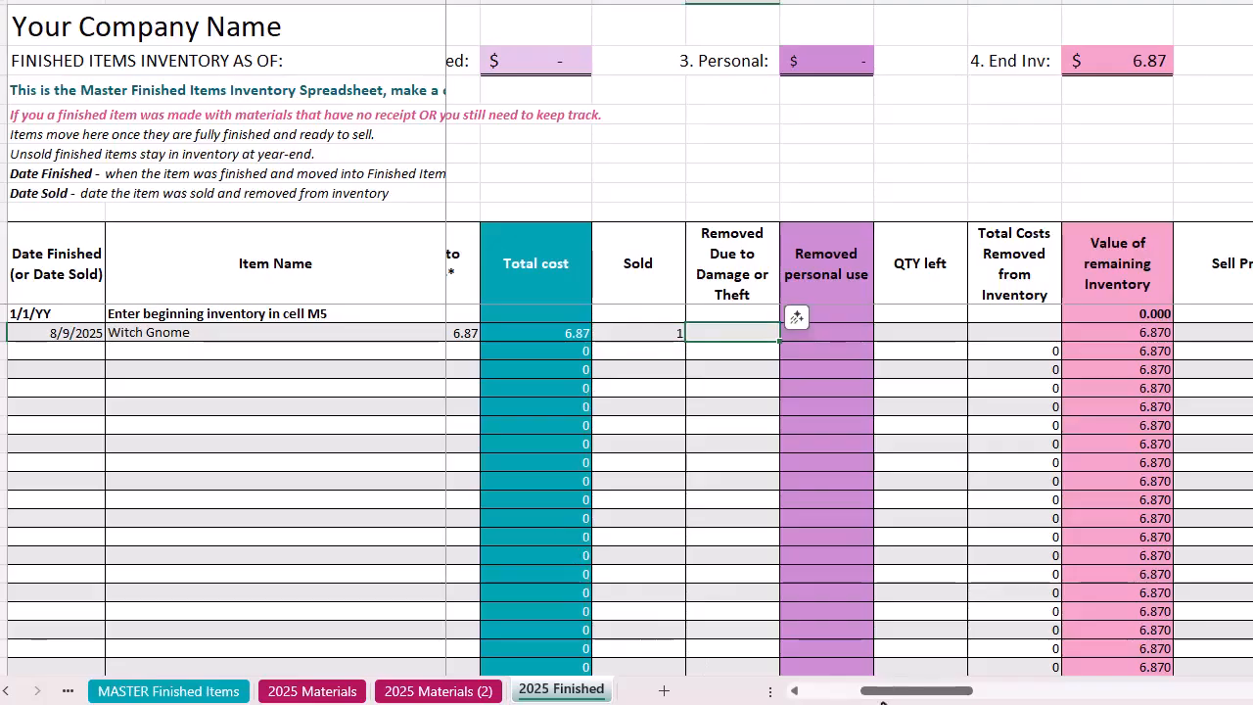
left_click_drag(886, 691, 918, 697)
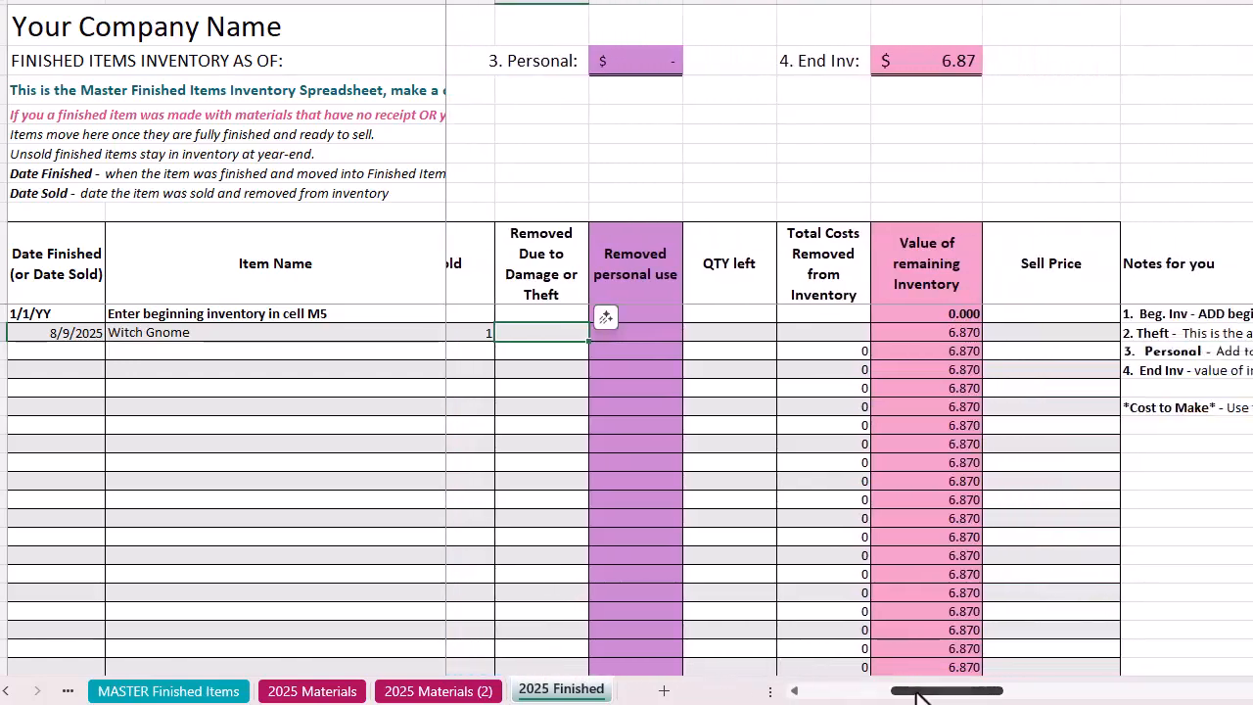
left_click(721, 333)
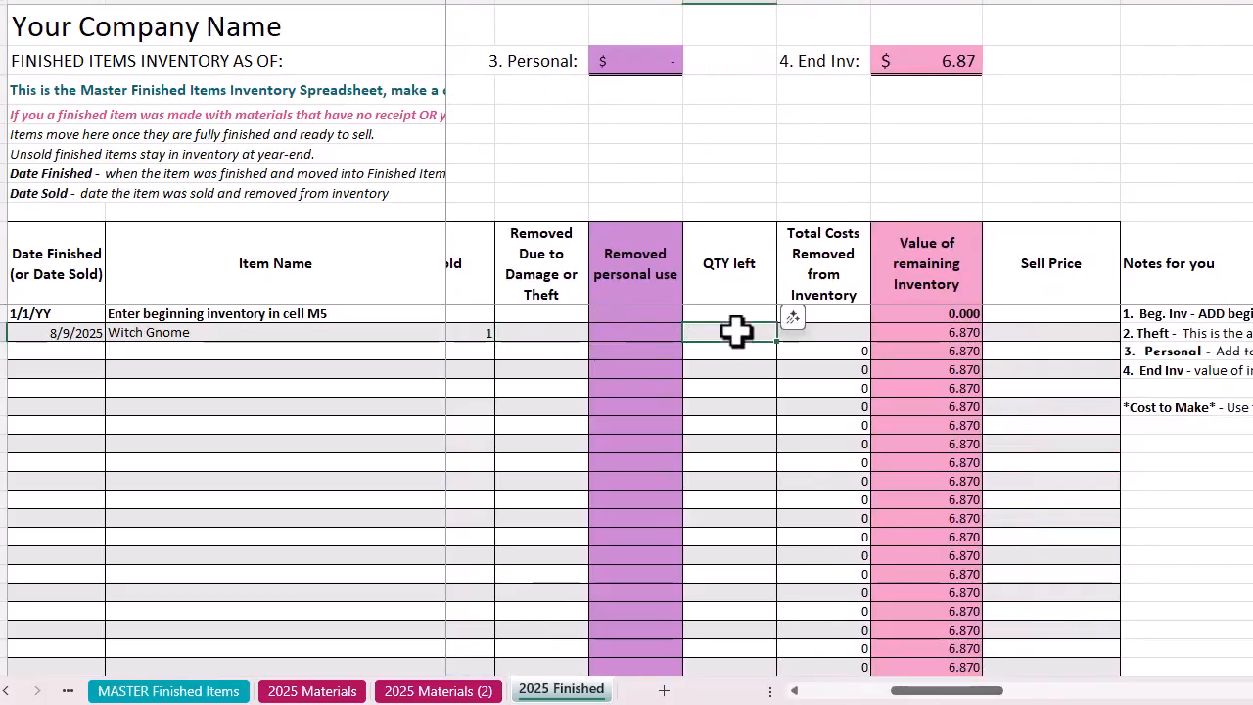
type("0")
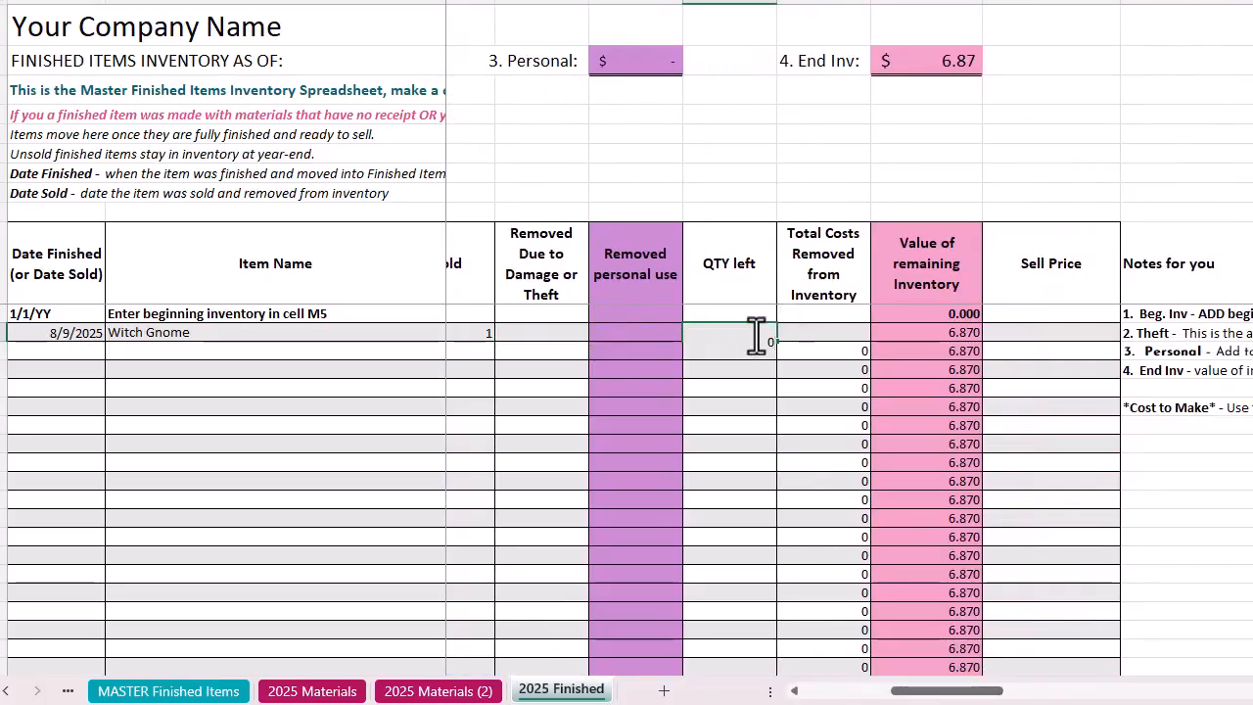
key("Tab")
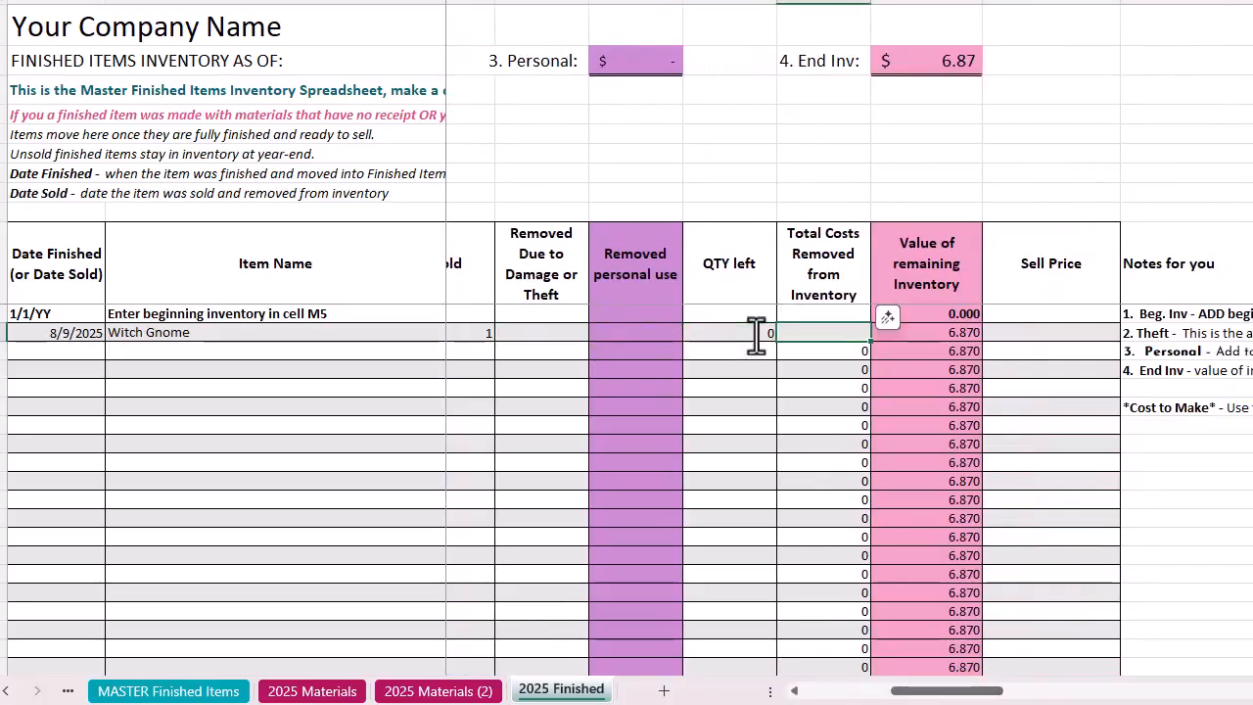
Step: Set the Witch Gnome's value of remaining inventory to 0.00
left_click(926, 333)
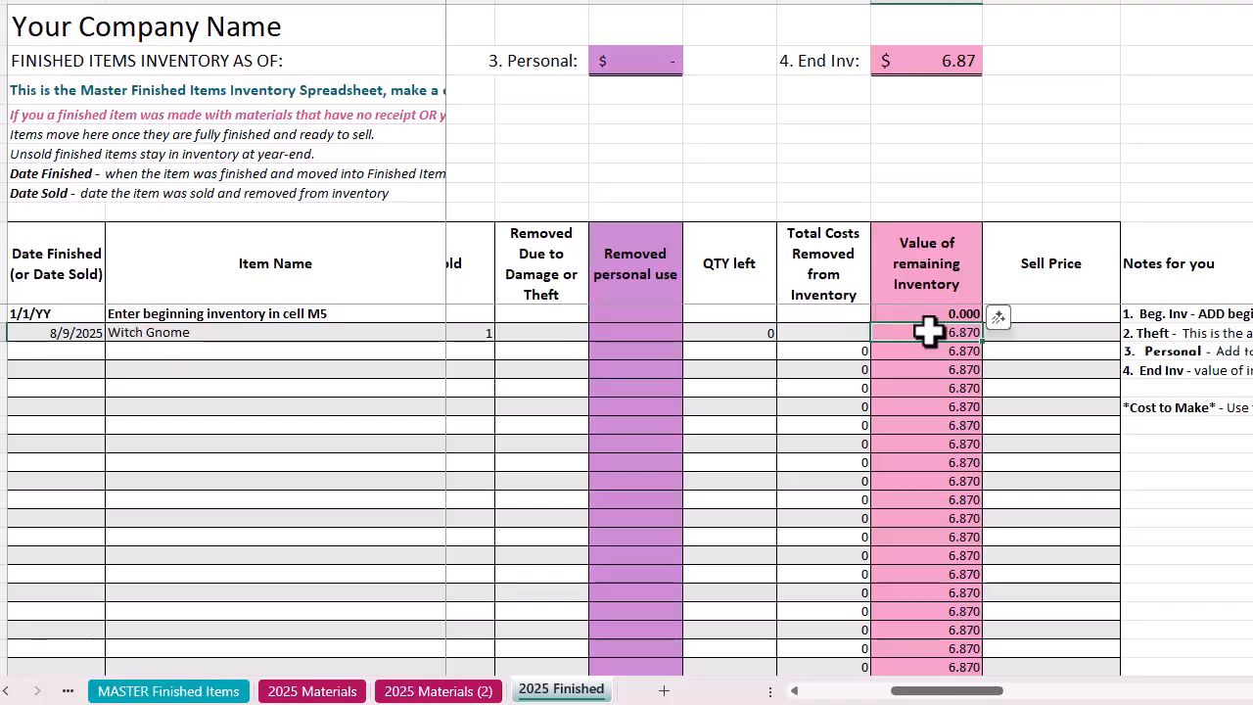
type("0")
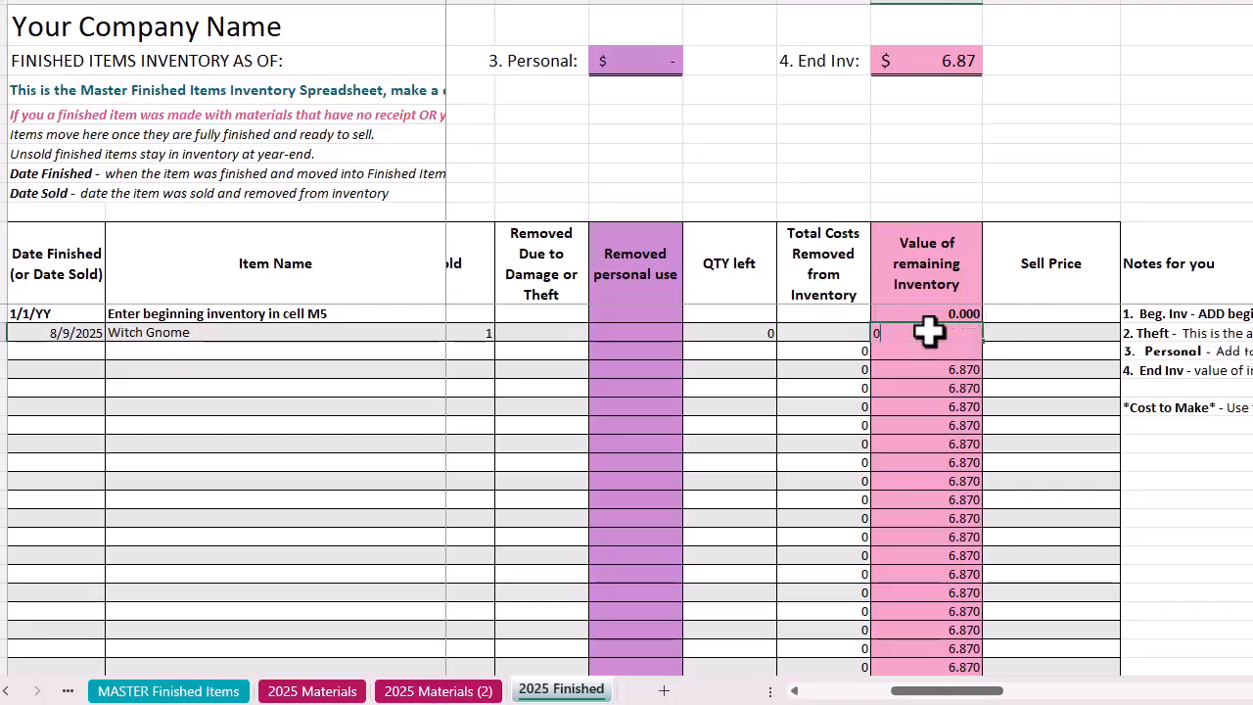
type(".00")
key("Return")
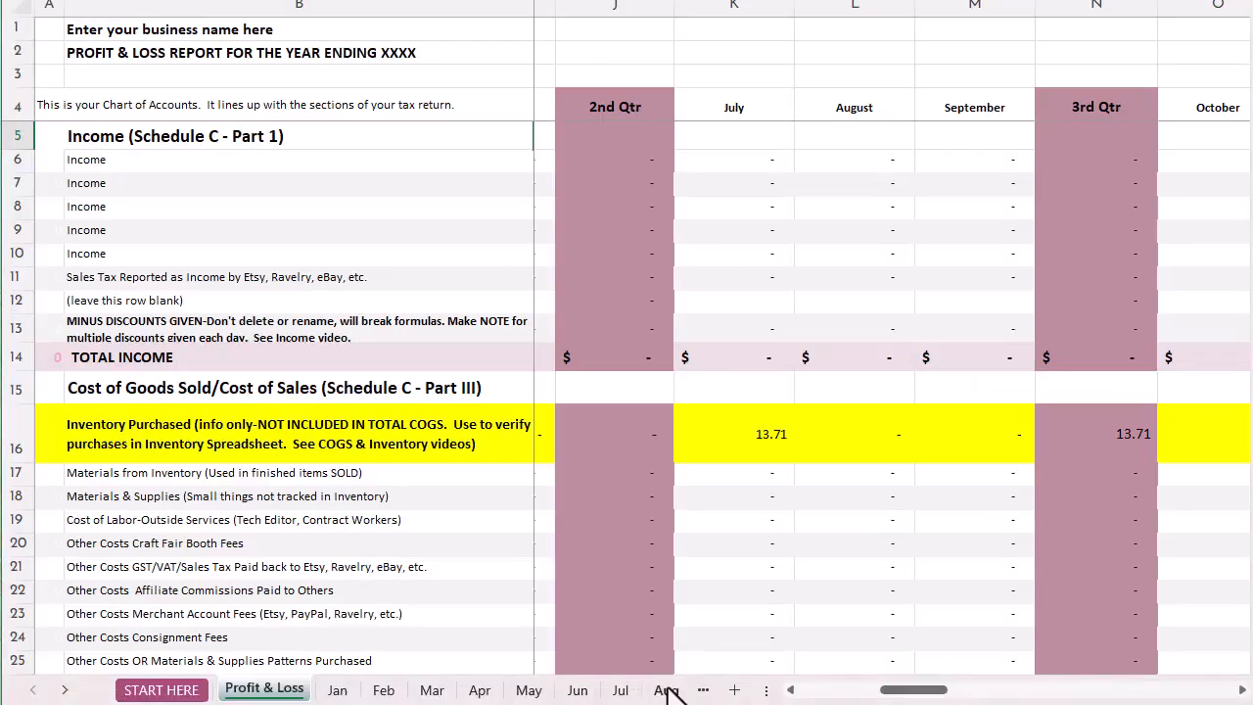
Step: In the Profit & Loss workbook's Sep sheet, enter 90.00 in the first Income row for September 2
left_click(703, 691)
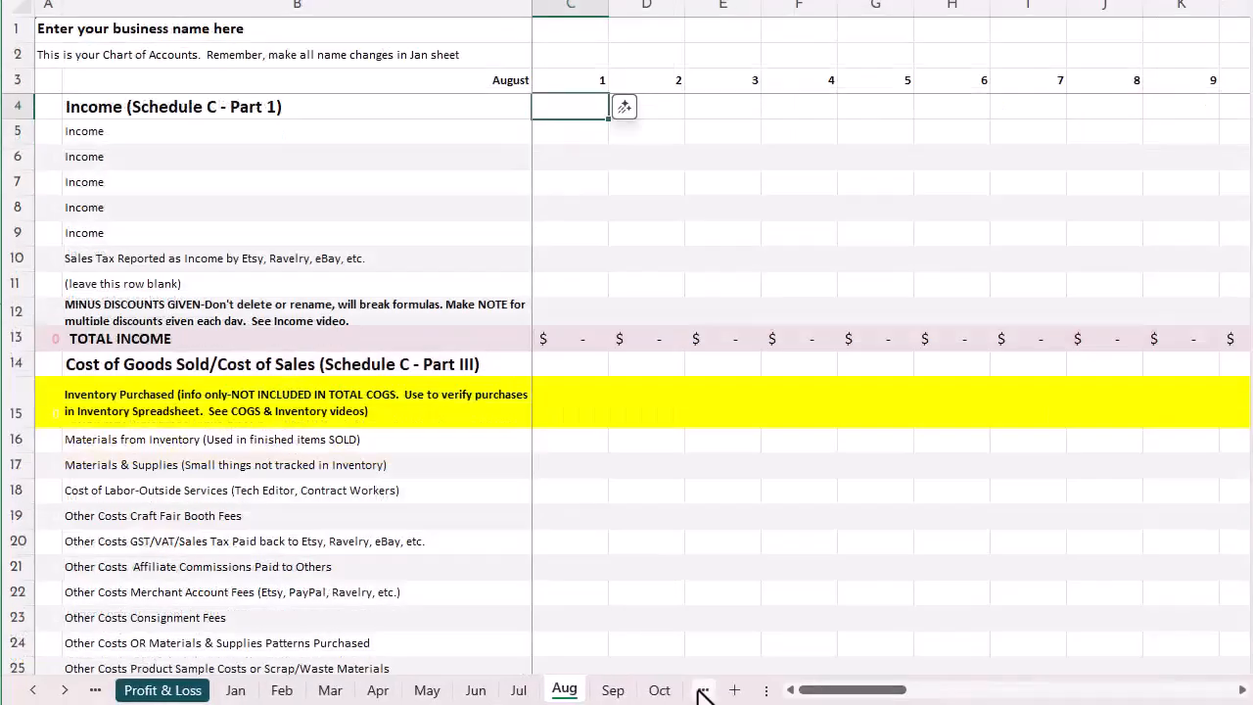
left_click(612, 690)
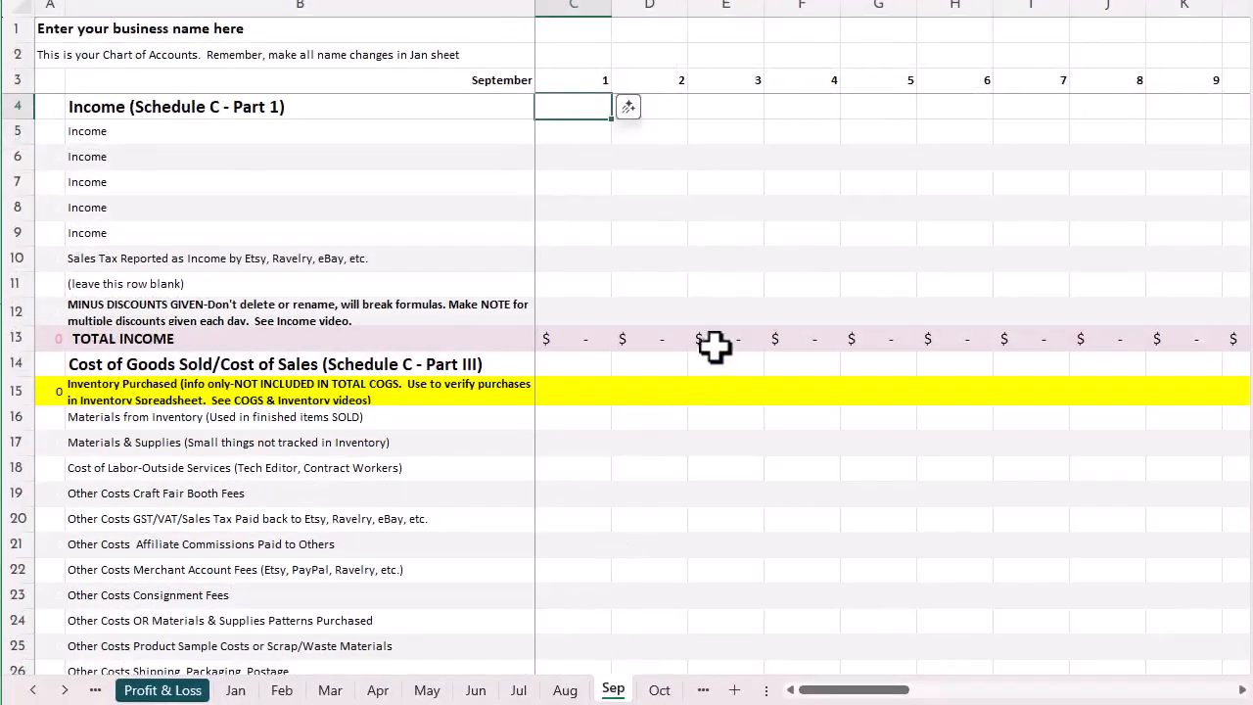
left_click(670, 129)
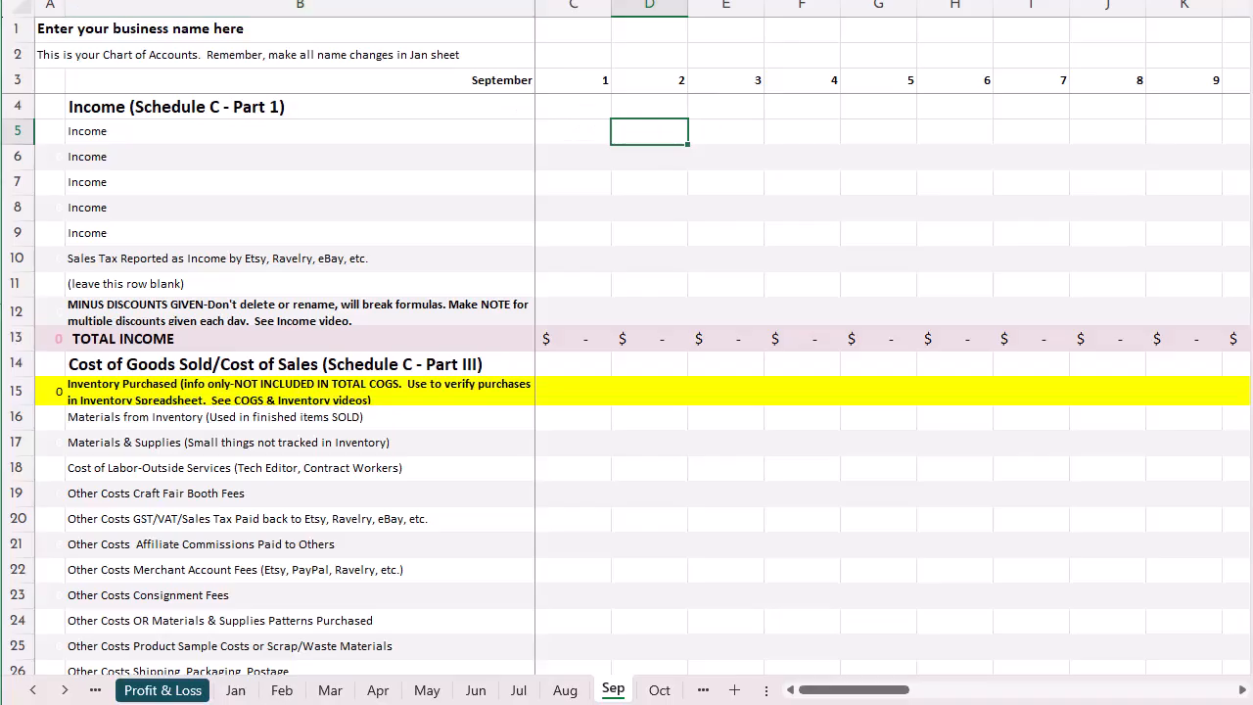
left_click(651, 128)
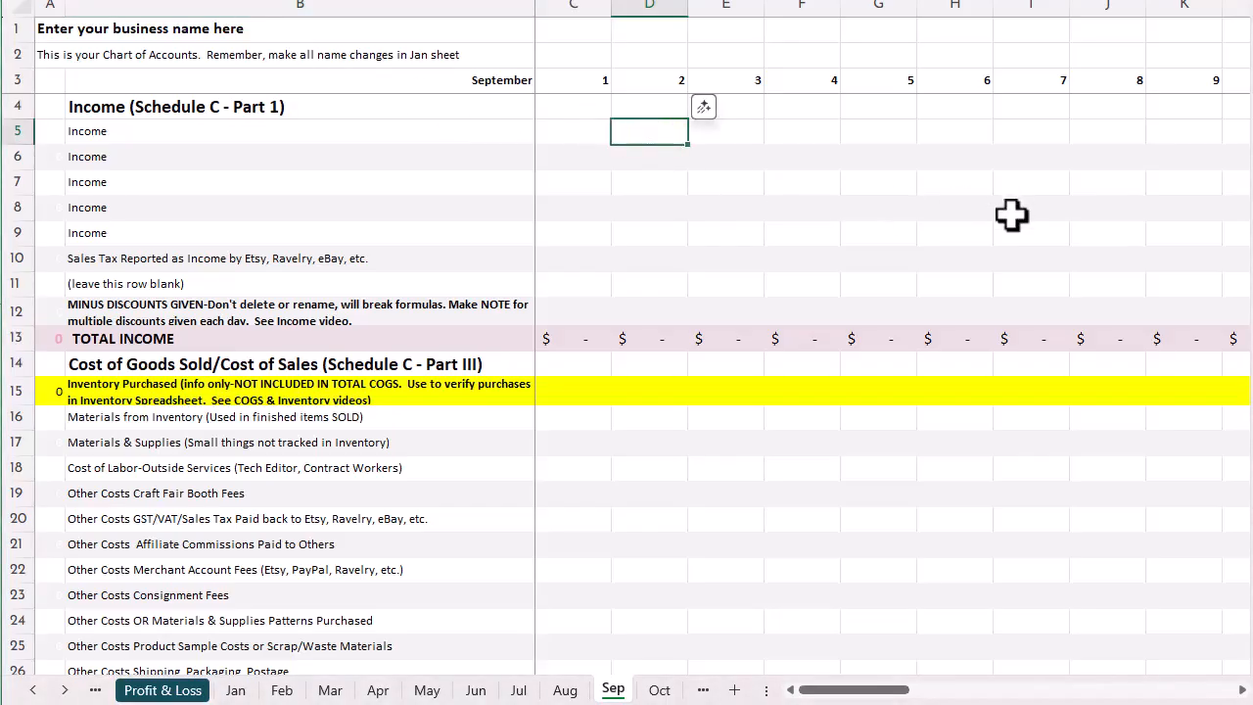
type("90.00")
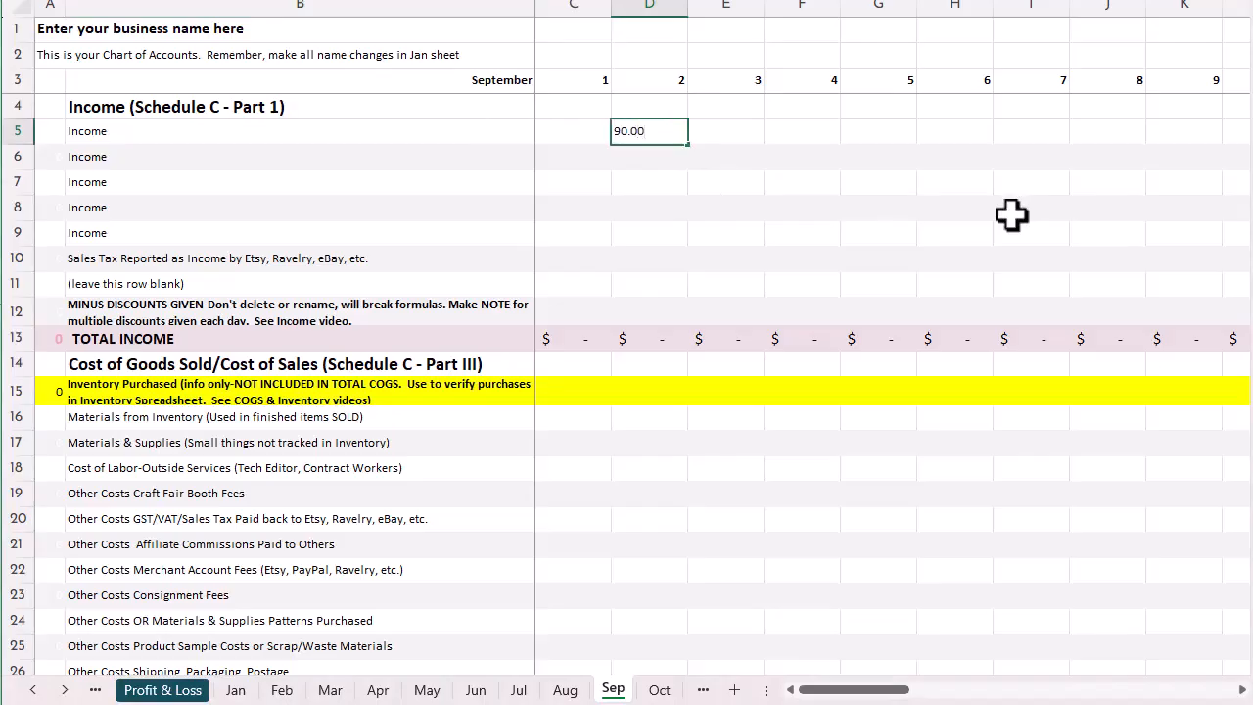
key("Return")
Step: Enter 6.87 in the Materials from Inventory (Used in finished items SOLD) row for September 2
key("Down")
key("Down")
key("Down")
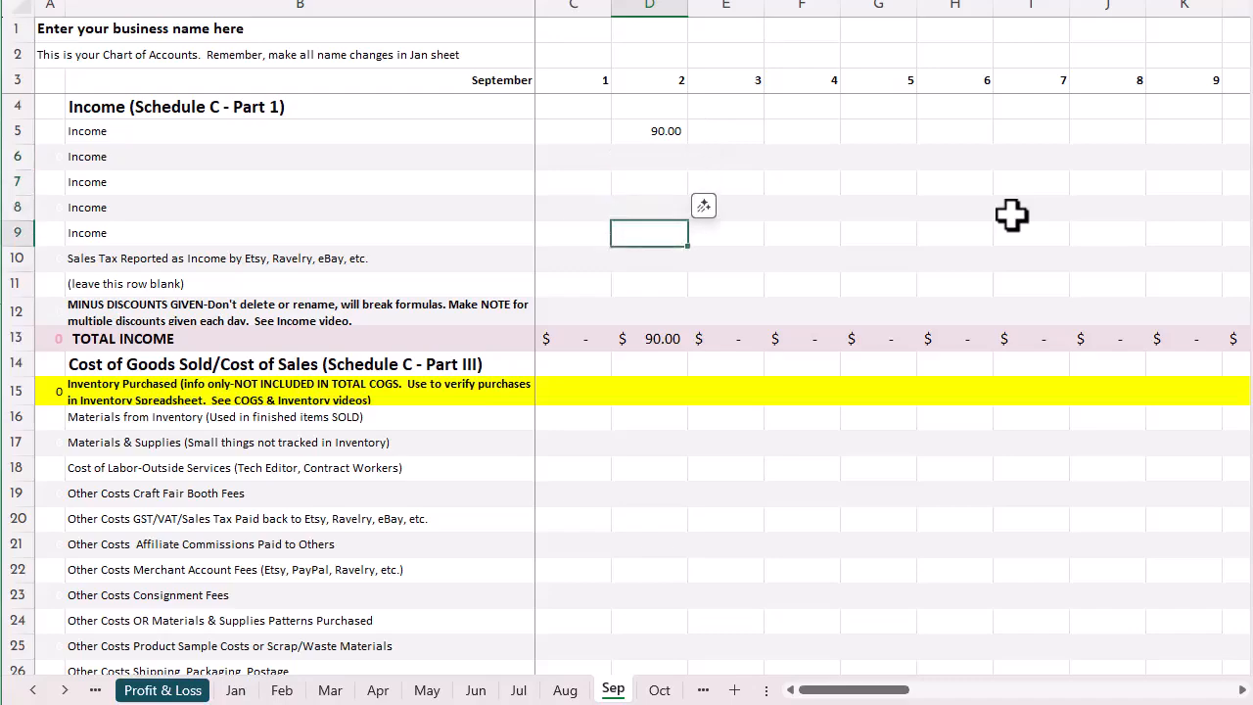
key("Down")
key("Down")
key("Down")
key("Down")
key("Down")
key("Down")
key("Down")
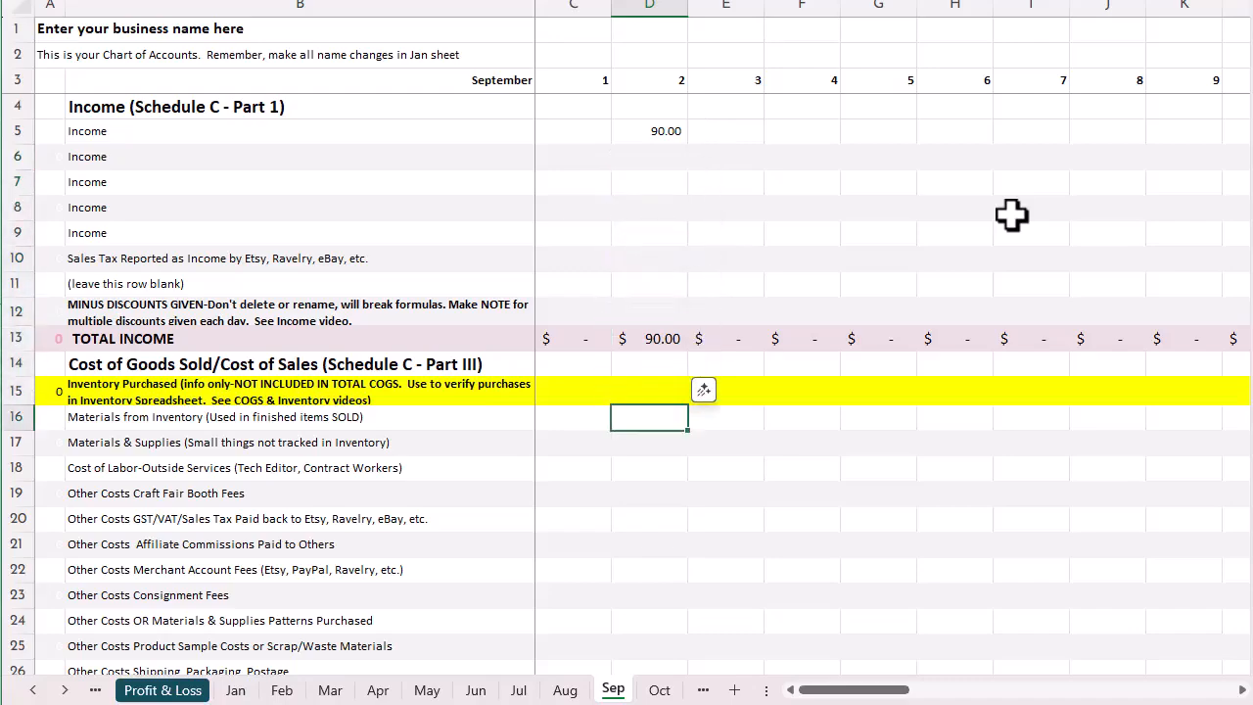
type("6.87")
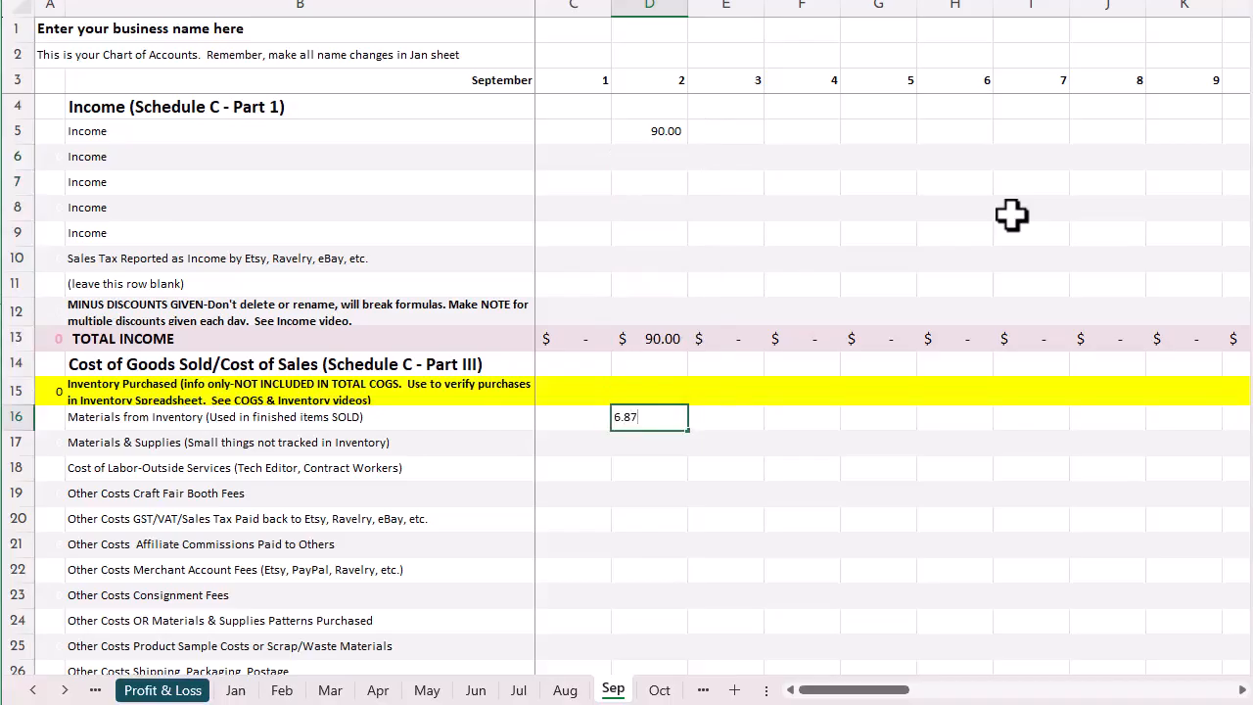
key("Return")
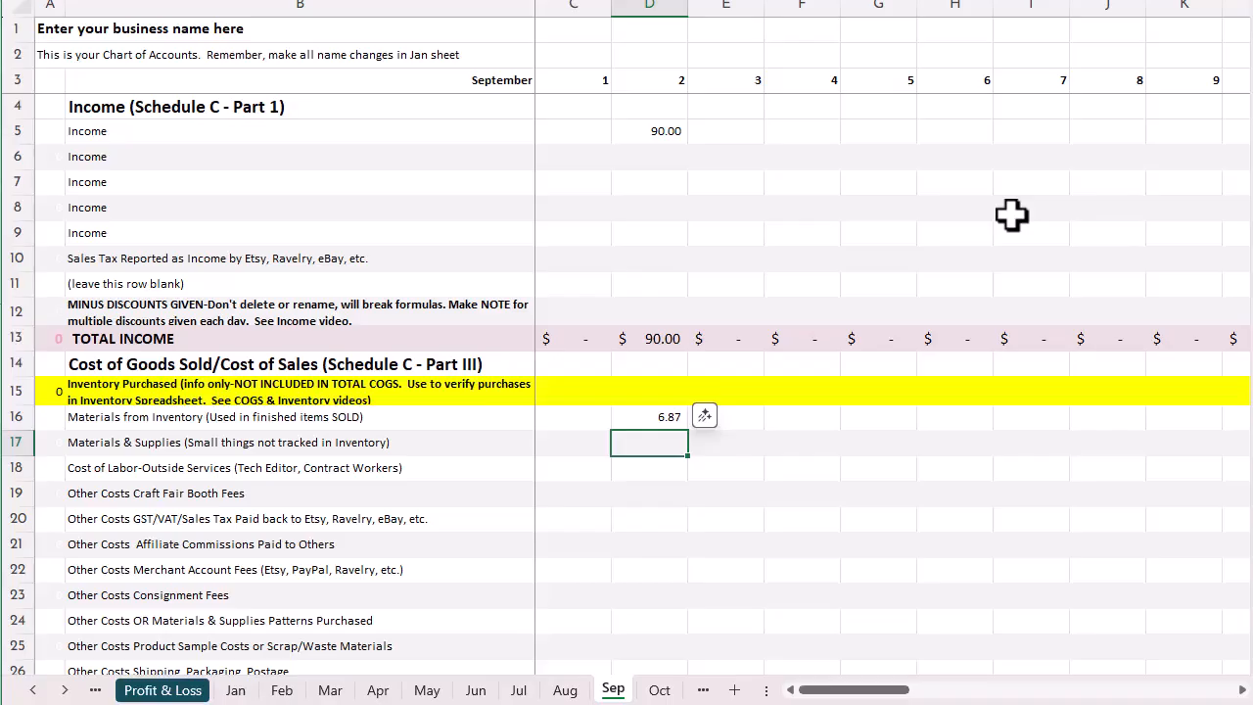
scroll(784, 460, "down", 1)
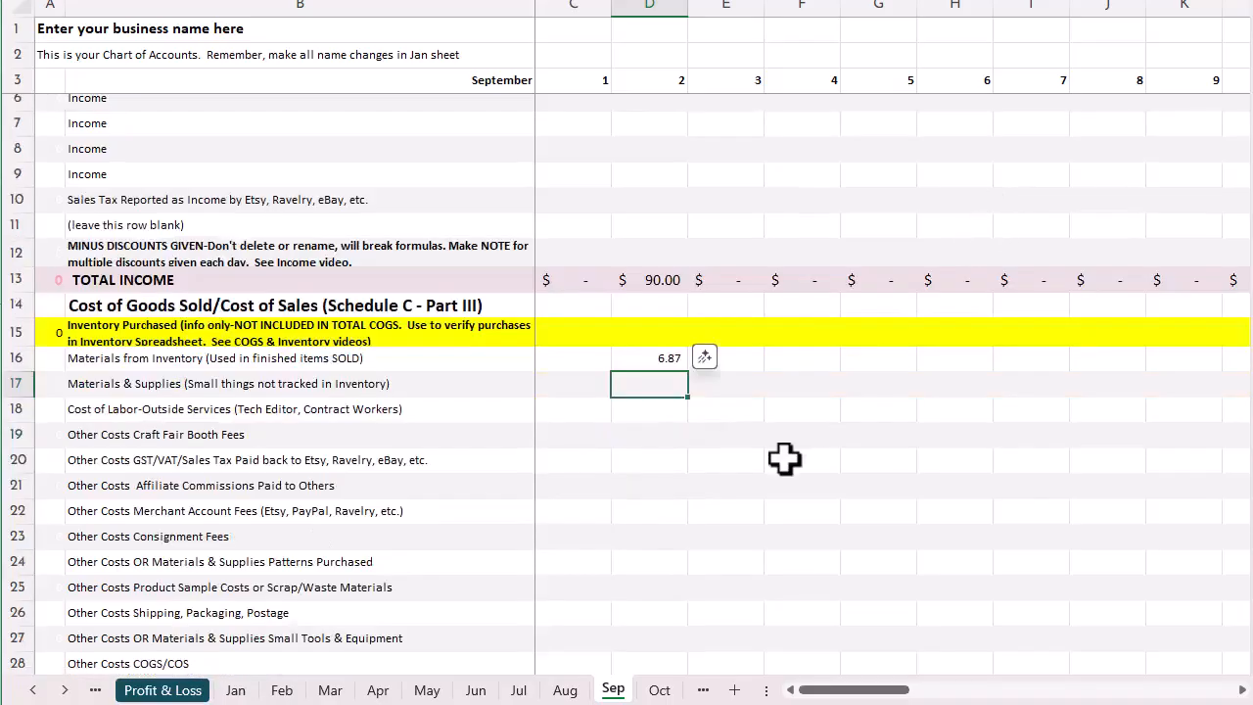
scroll(784, 459, "down", 1)
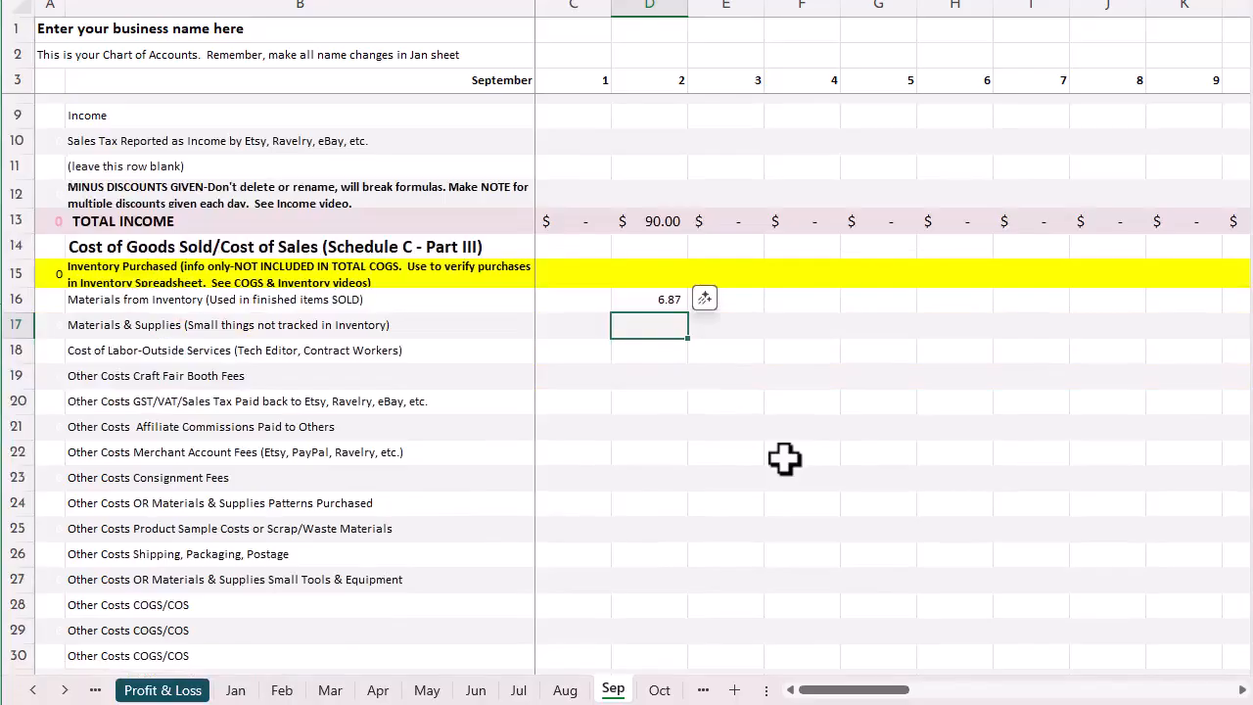
scroll(784, 459, "down", 1)
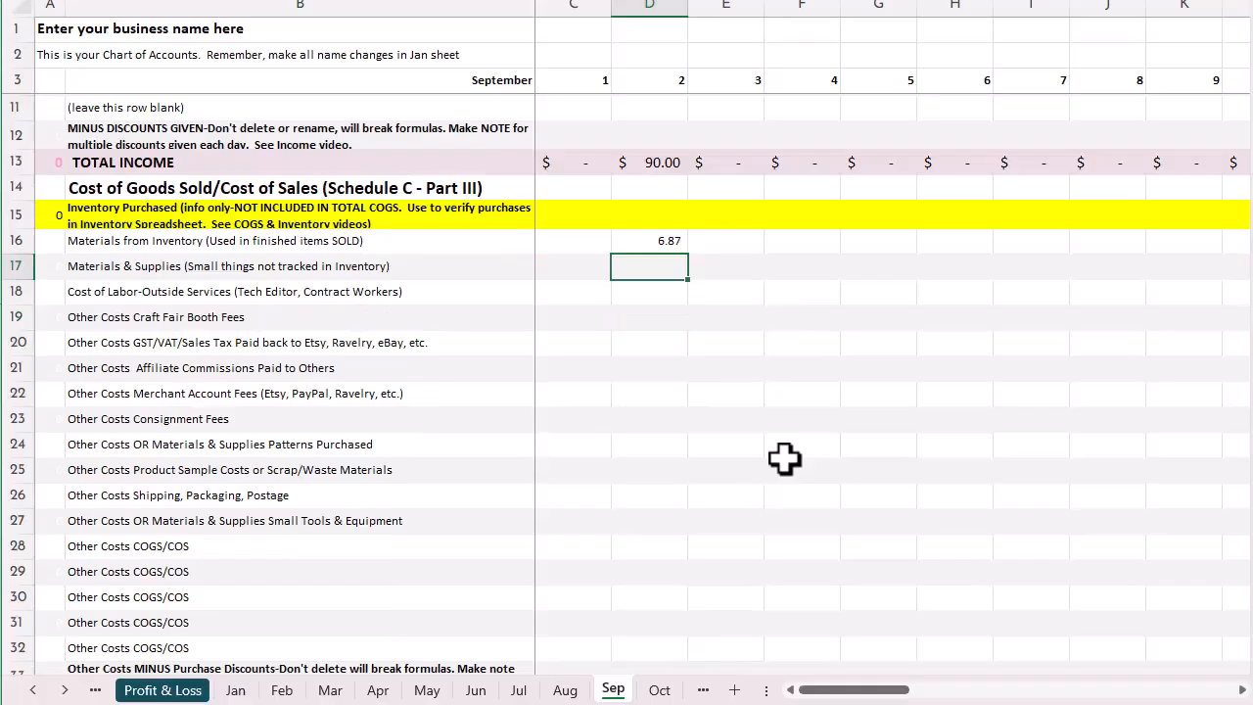
Step: Examine the Sep sheet's cost of goods sold and gross profit, and the Profit & Loss sheet's Yearly Totals from Income down to Net Income
scroll(786, 454, "down", 1)
scroll(786, 453, "down", 1)
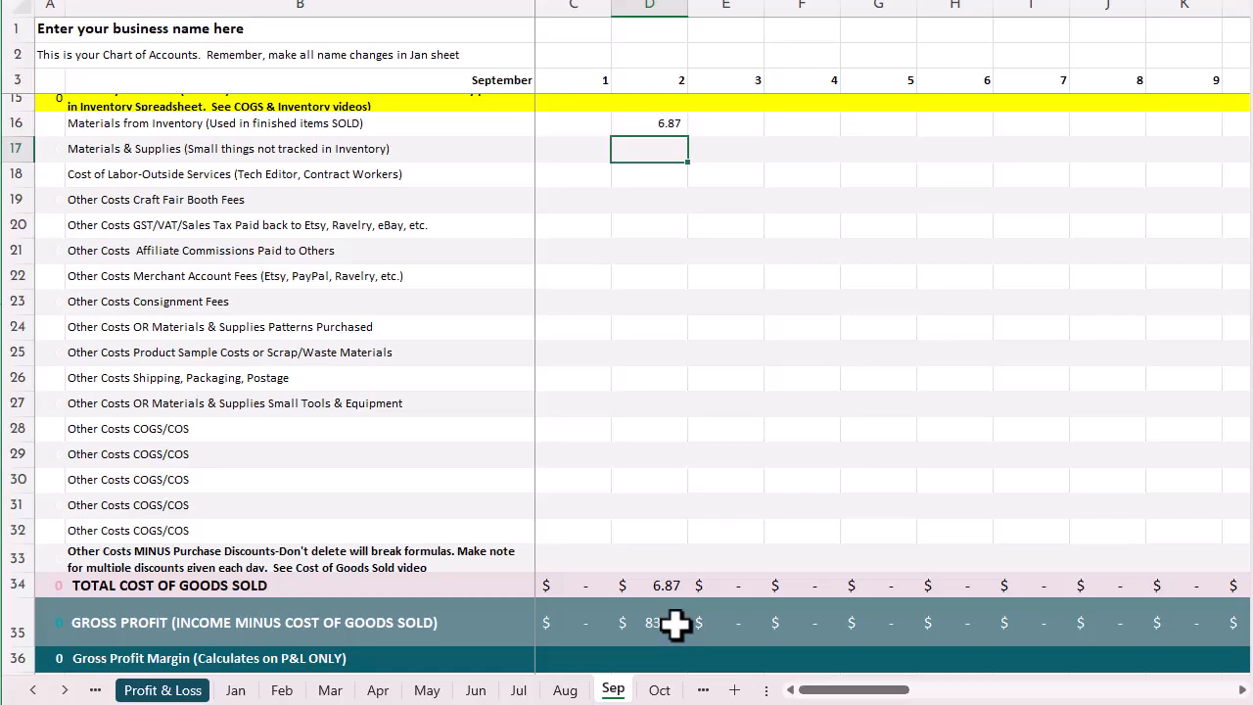
left_click(147, 691)
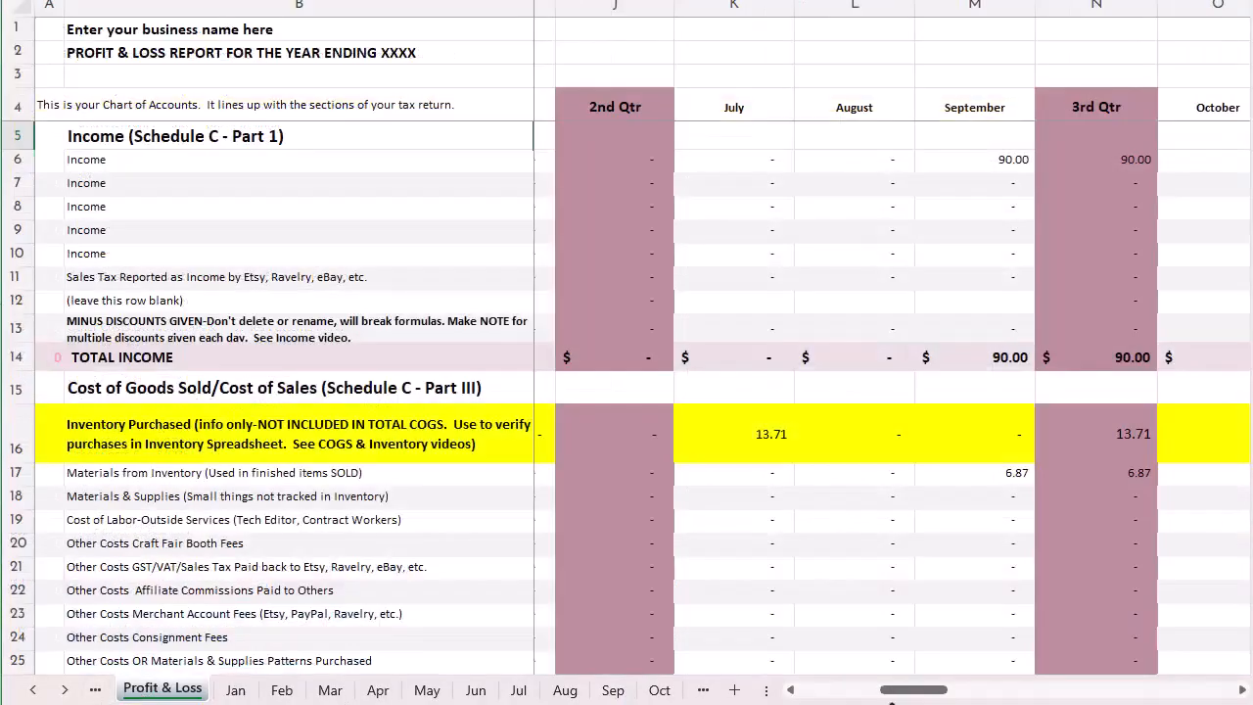
left_click_drag(910, 694, 1016, 691)
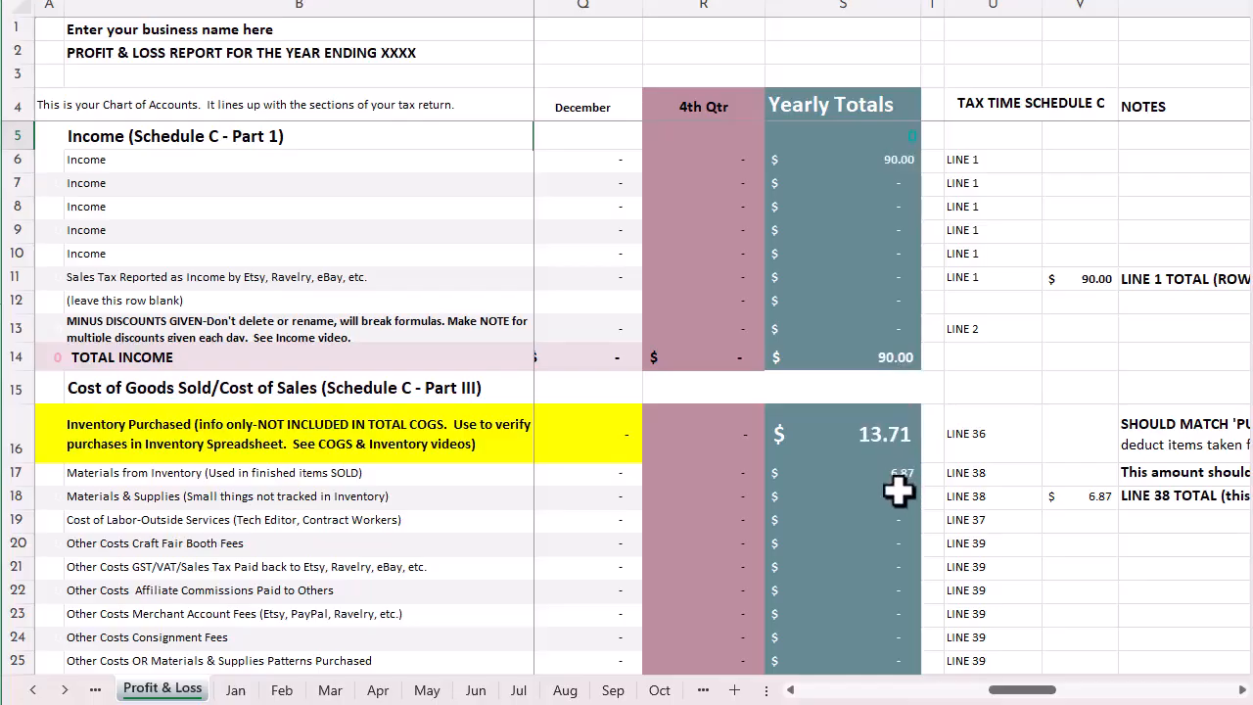
scroll(879, 530, "down", 5)
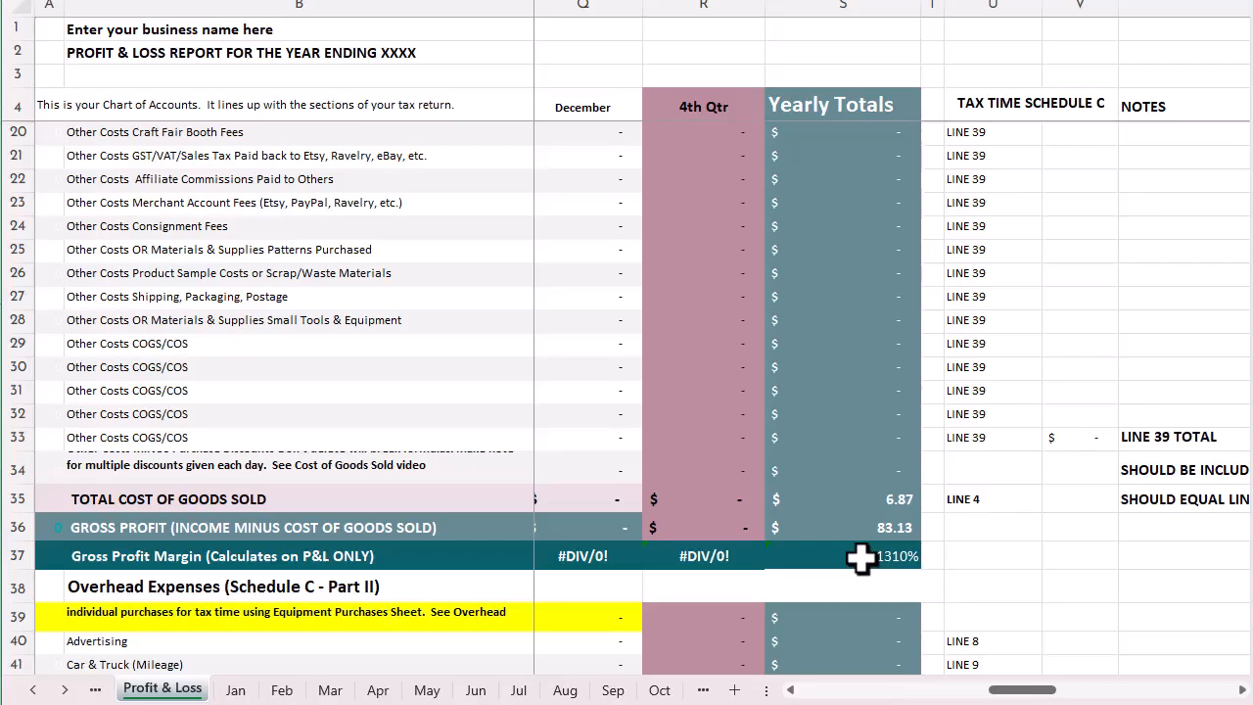
scroll(860, 557, "down", 6)
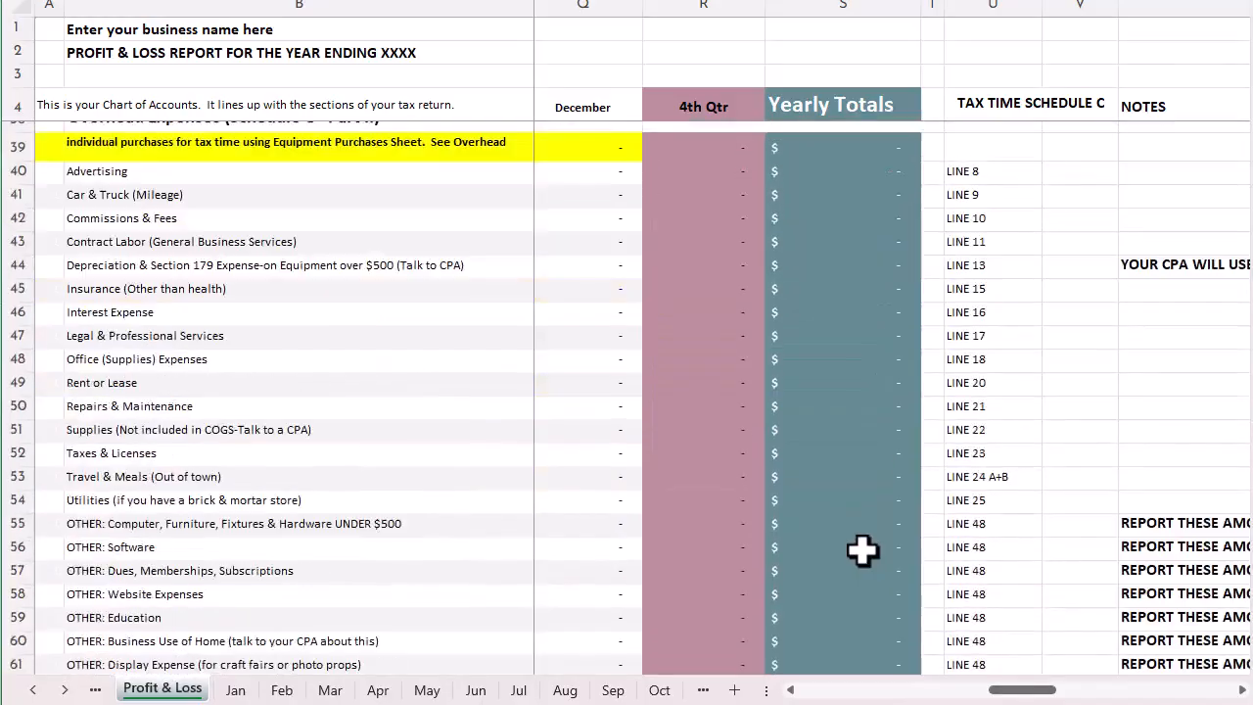
scroll(863, 551, "down", 7)
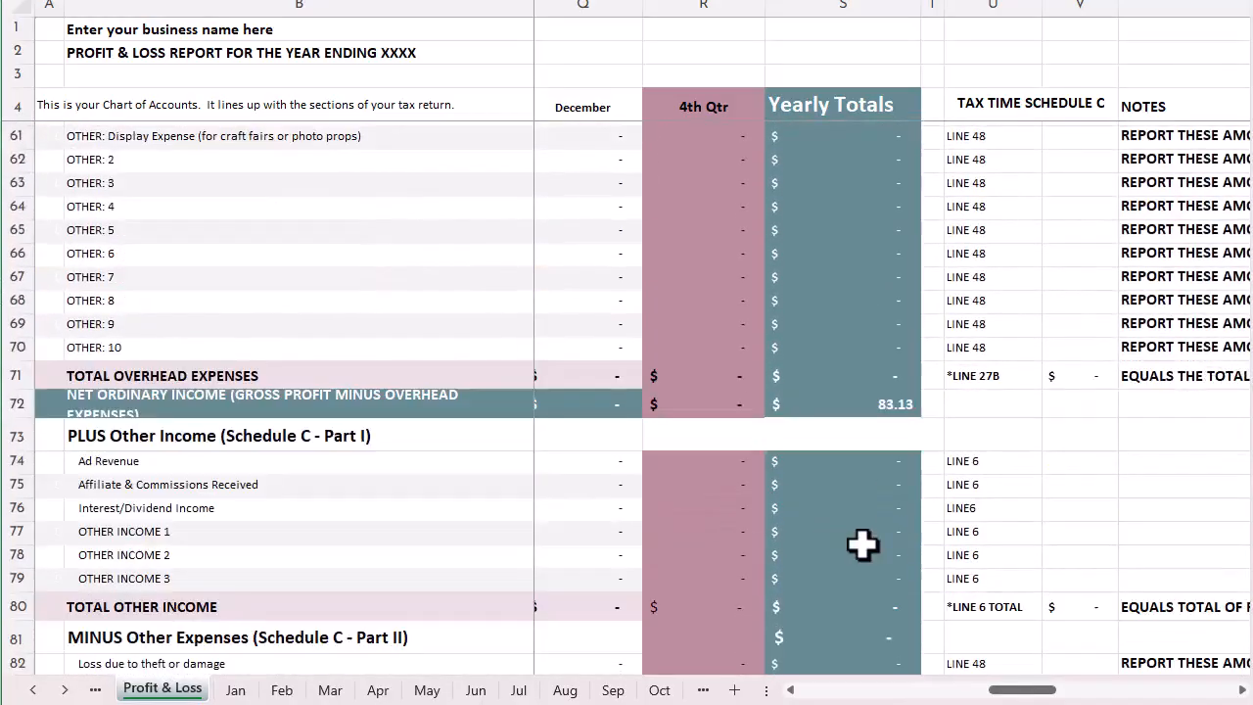
scroll(862, 545, "down", 3)
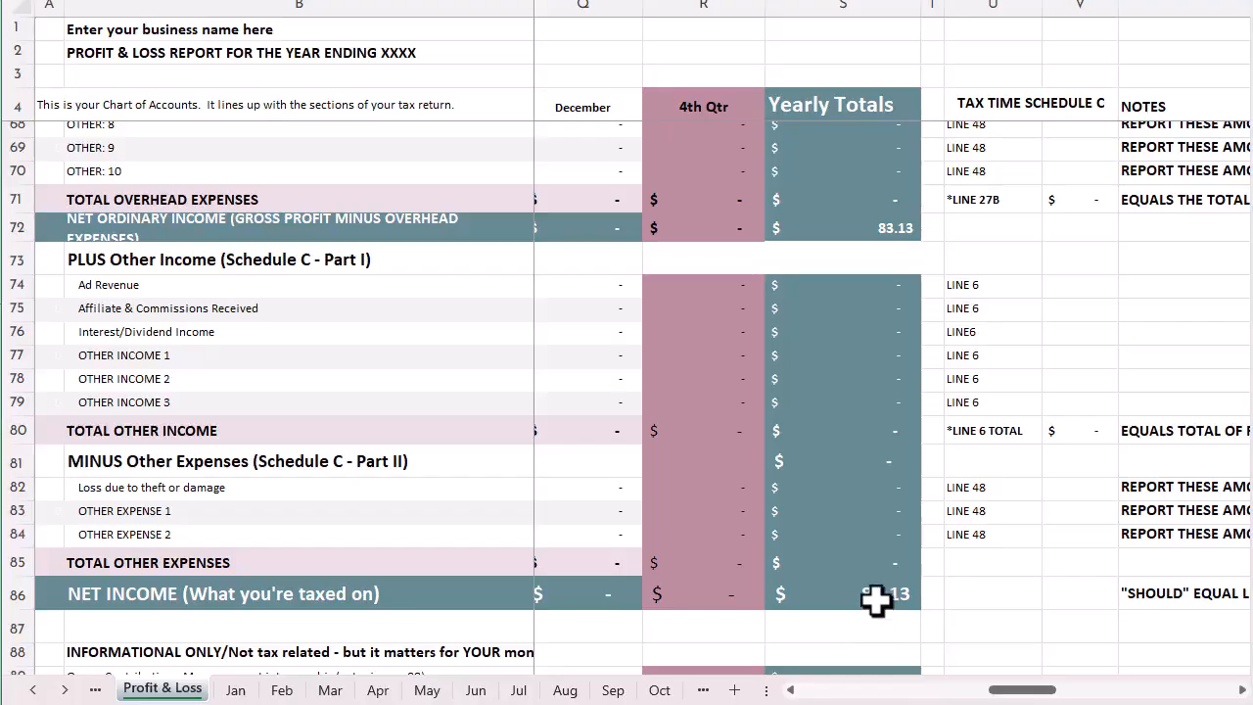
scroll(874, 600, "down", 2)
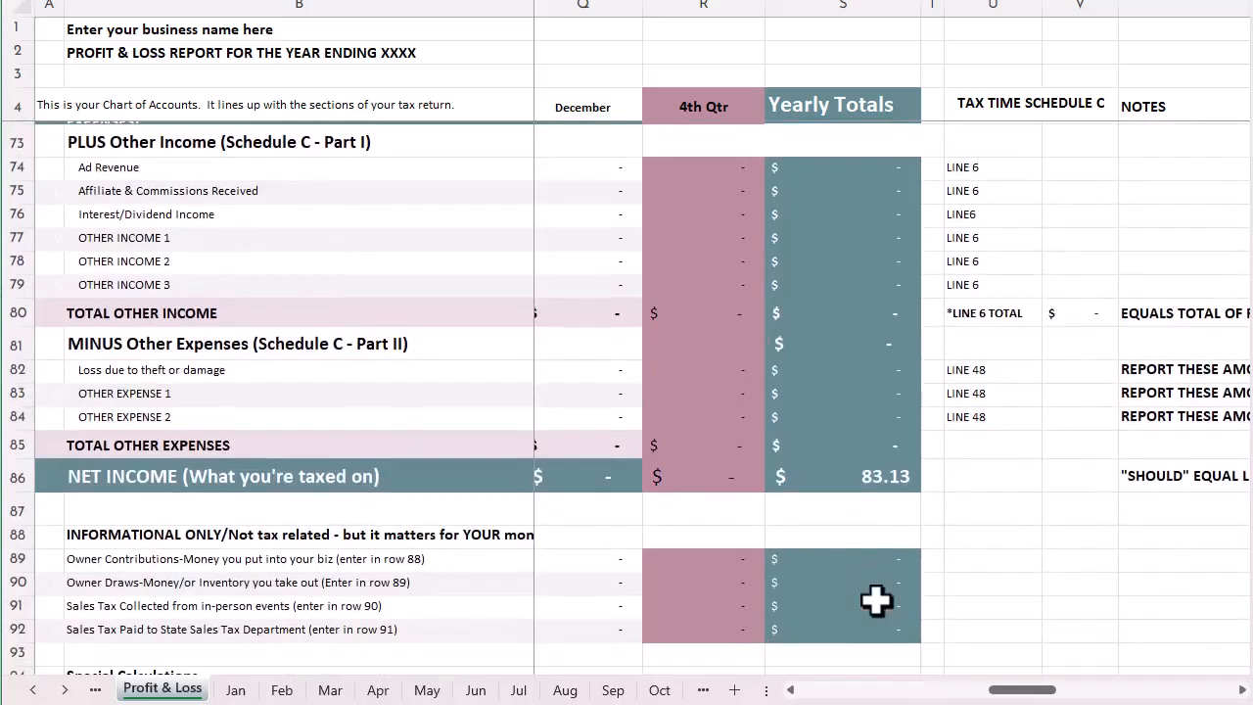